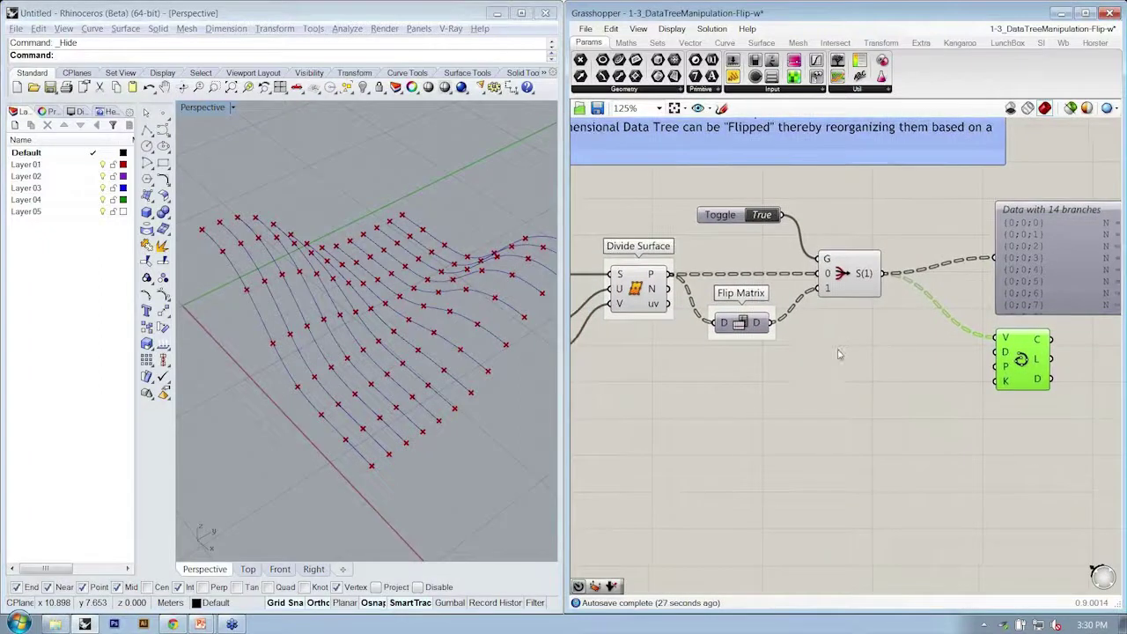
# Step: Save the definition and shift the Toggle, Flip Matrix, Stream Filter and their downstream components farther away from Divide Surface
pyautogui.hotkey('ctrl', 's')
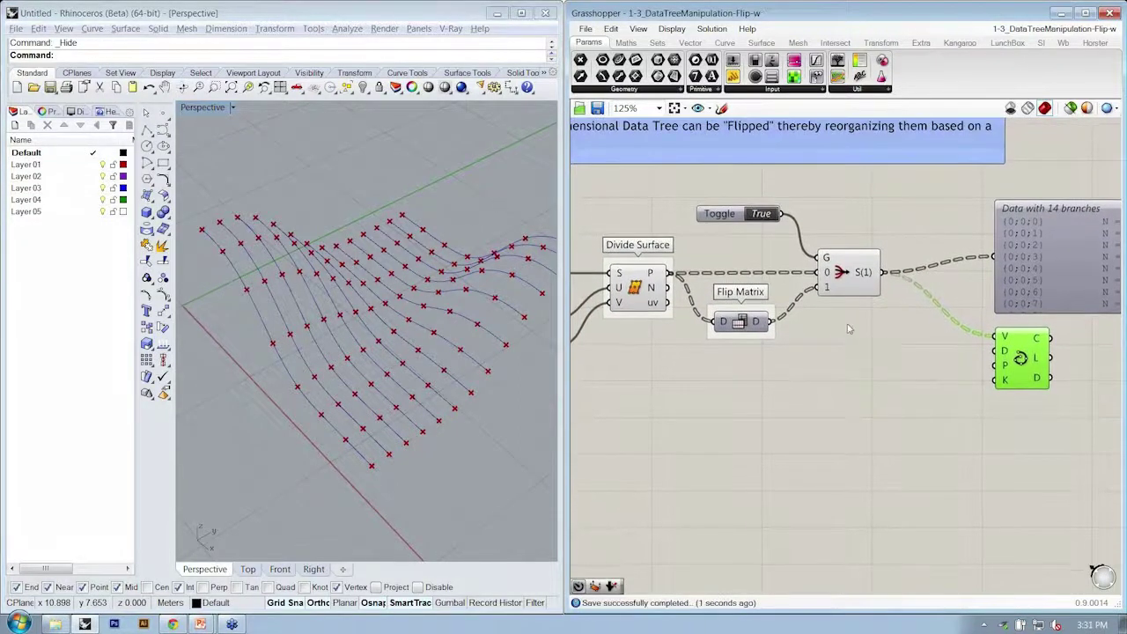
pyautogui.moveTo(1080, 449); pyautogui.dragTo(697, 197)
pyautogui.moveTo(854, 279); pyautogui.dragTo(955, 277)
pyautogui.click(744, 346)
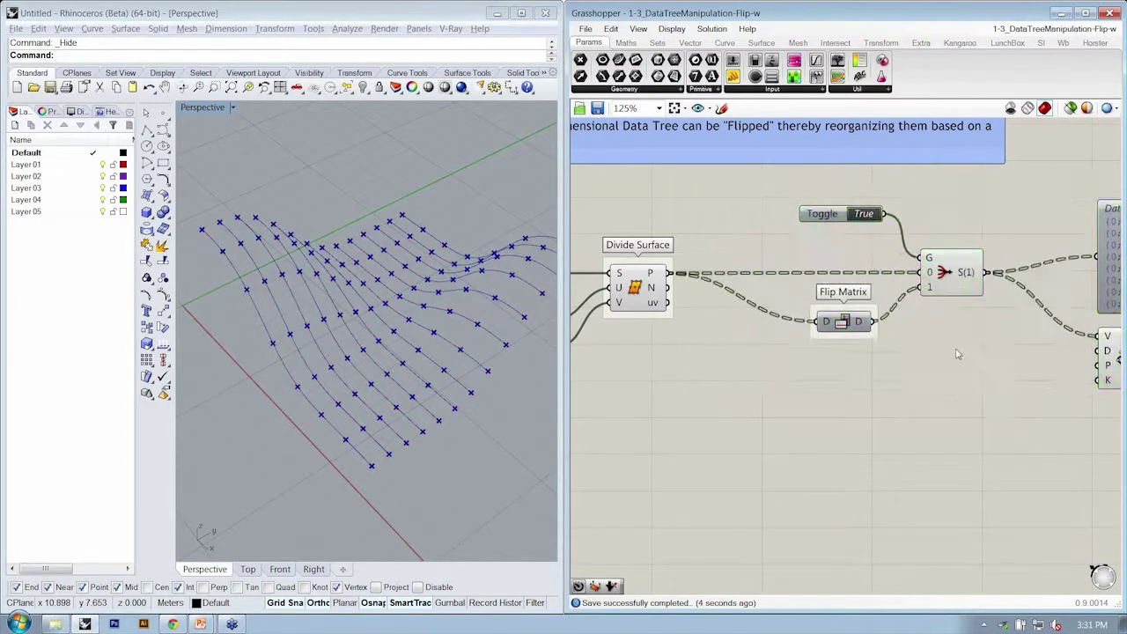
pyautogui.moveTo(773, 324); pyautogui.dragTo(770, 306, button='right')
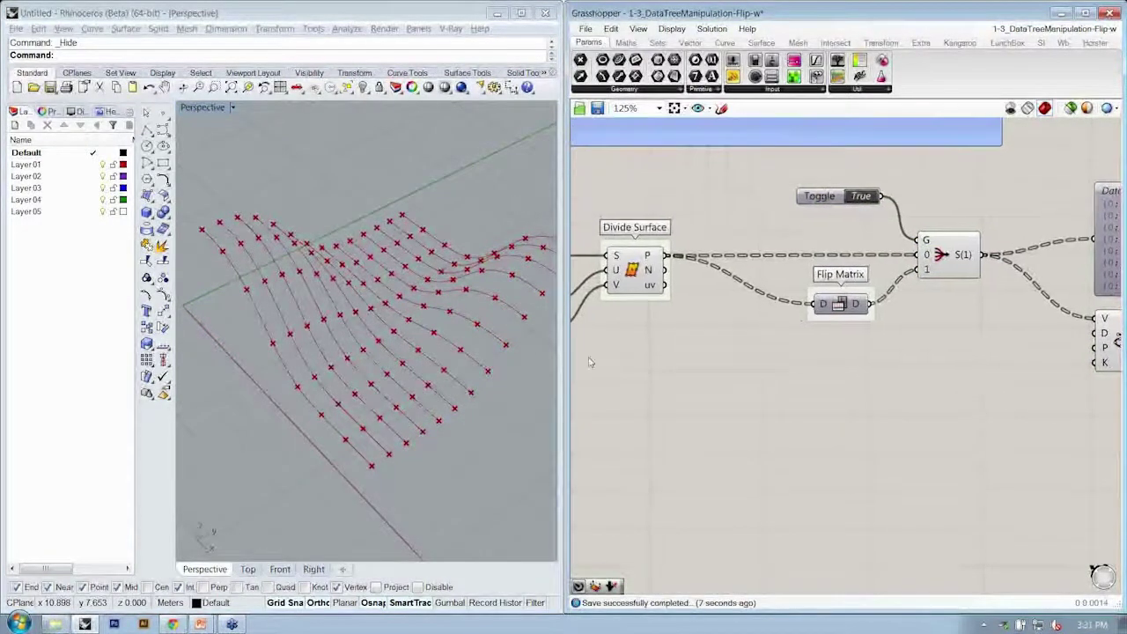
pyautogui.moveTo(513, 370); pyautogui.dragTo(350, 409, button='right')
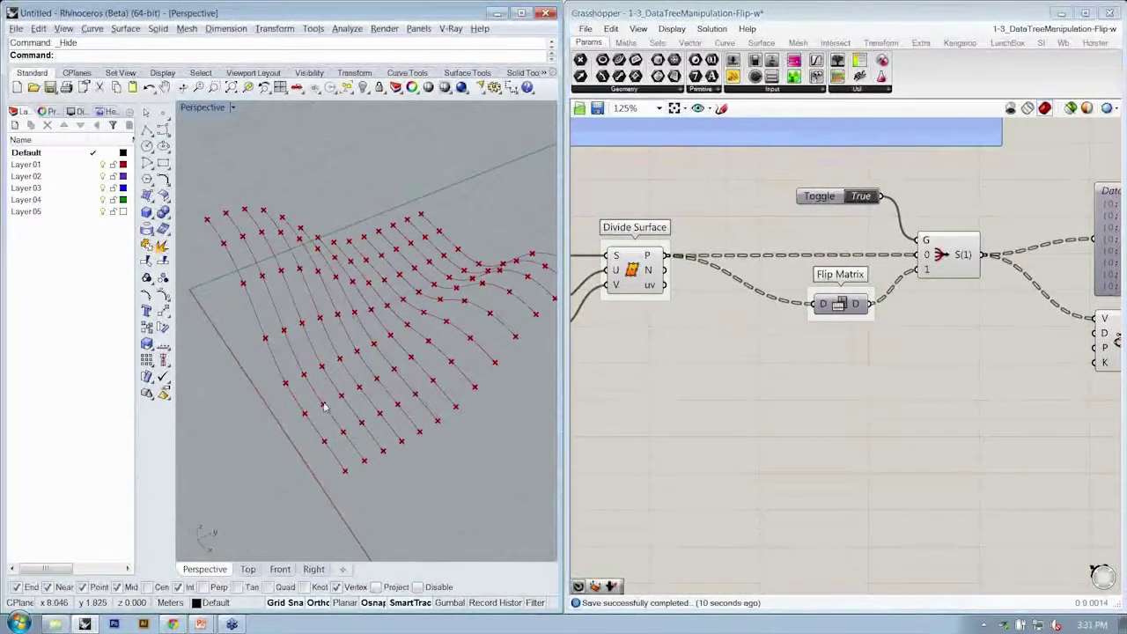
pyautogui.moveTo(331, 417); pyautogui.dragTo(374, 396, button='right')
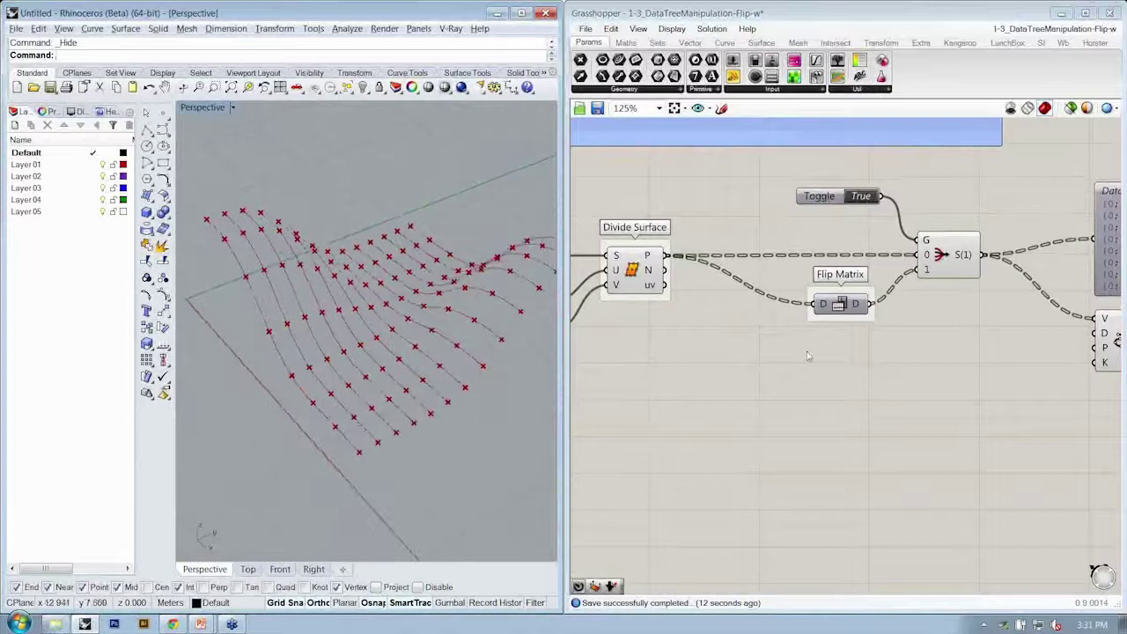
pyautogui.moveTo(813, 334); pyautogui.dragTo(820, 323, button='right')
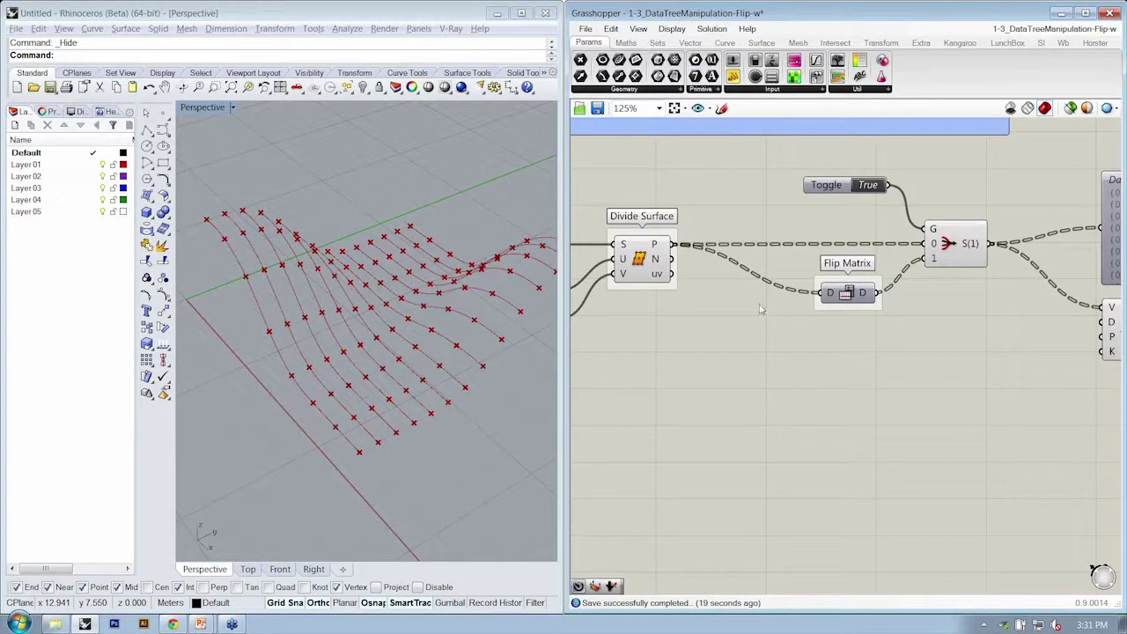
pyautogui.moveTo(865, 307); pyautogui.dragTo(851, 306, button='right')
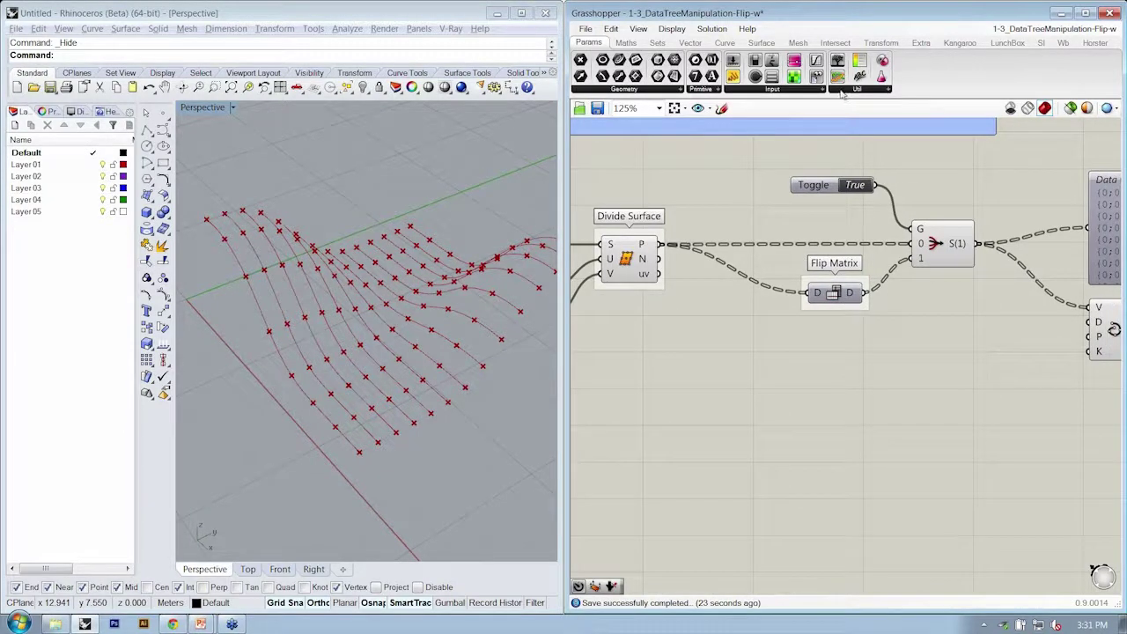
# Step: Place a new Image Sampler on the canvas below the Flip Matrix component
pyautogui.click(800, 91)
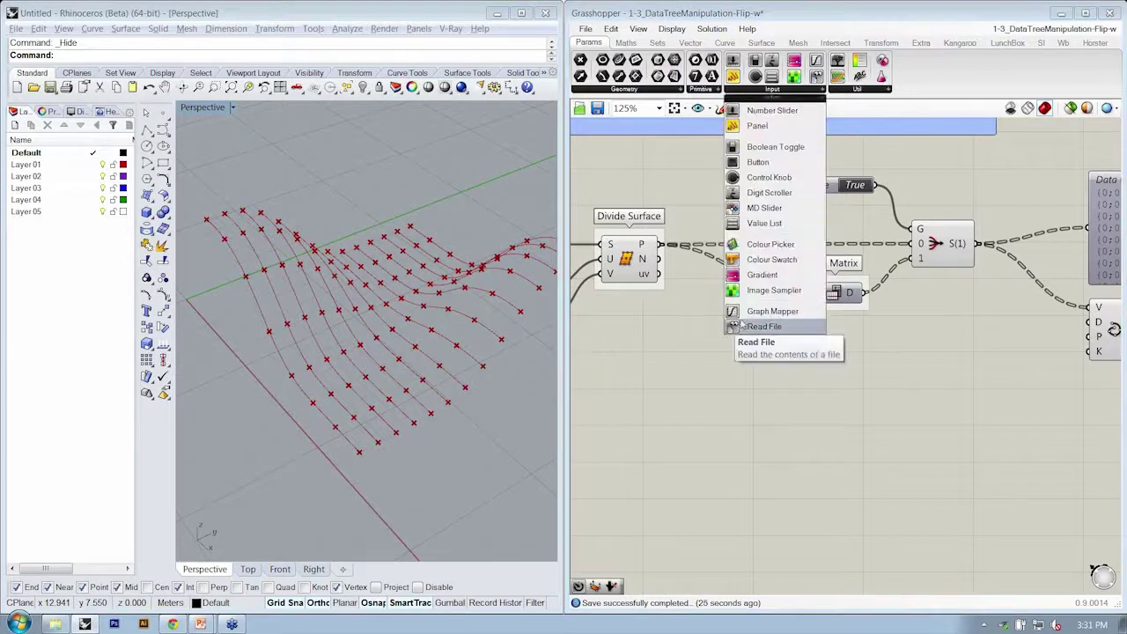
pyautogui.click(763, 326)
pyautogui.click(811, 423)
pyautogui.moveTo(802, 437); pyautogui.dragTo(820, 436)
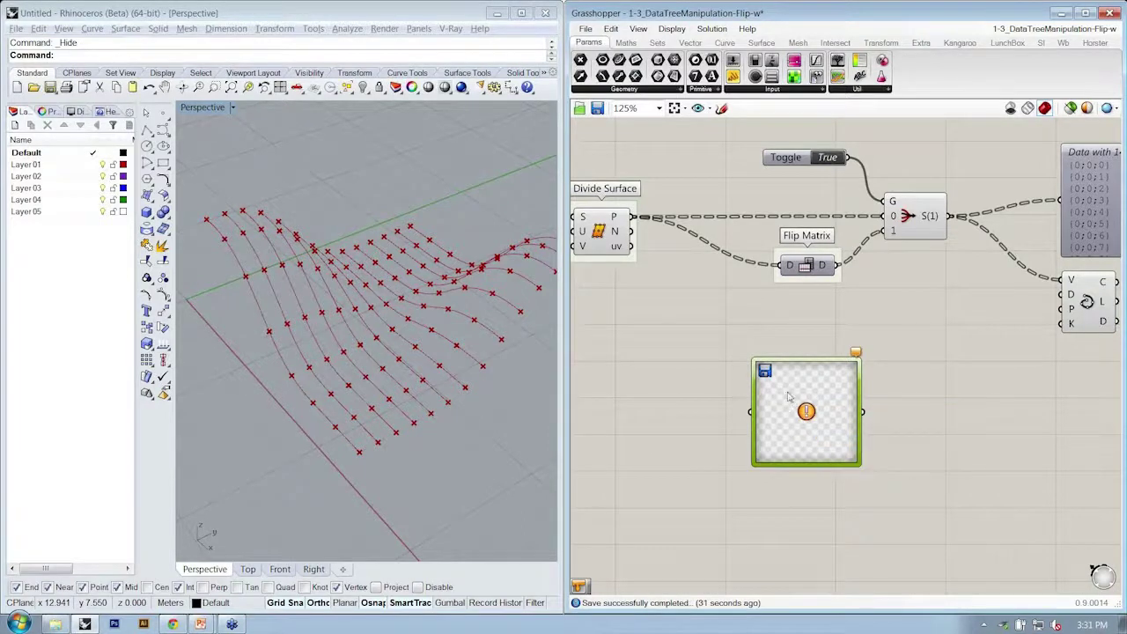
pyautogui.rightClick(799, 388)
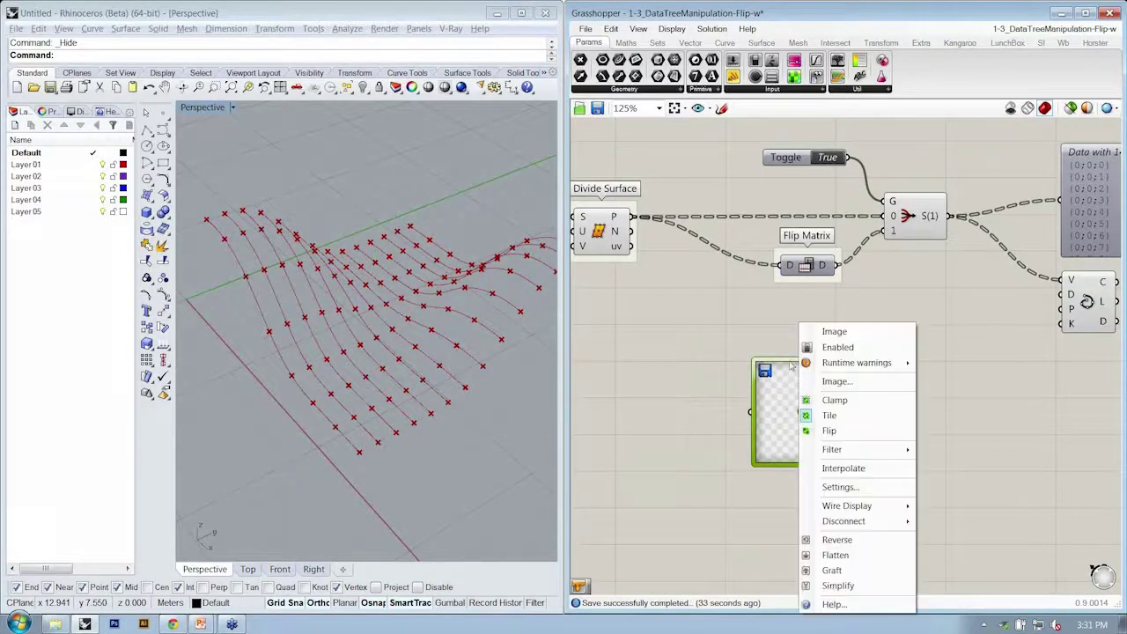
pyautogui.click(837, 382)
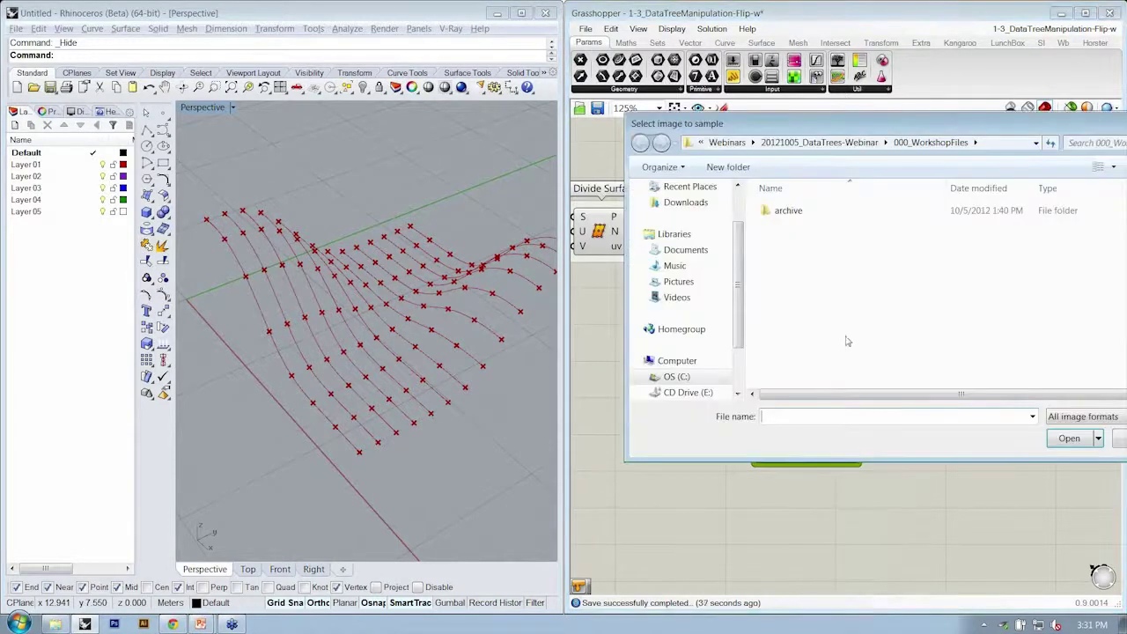
pyautogui.click(766, 143)
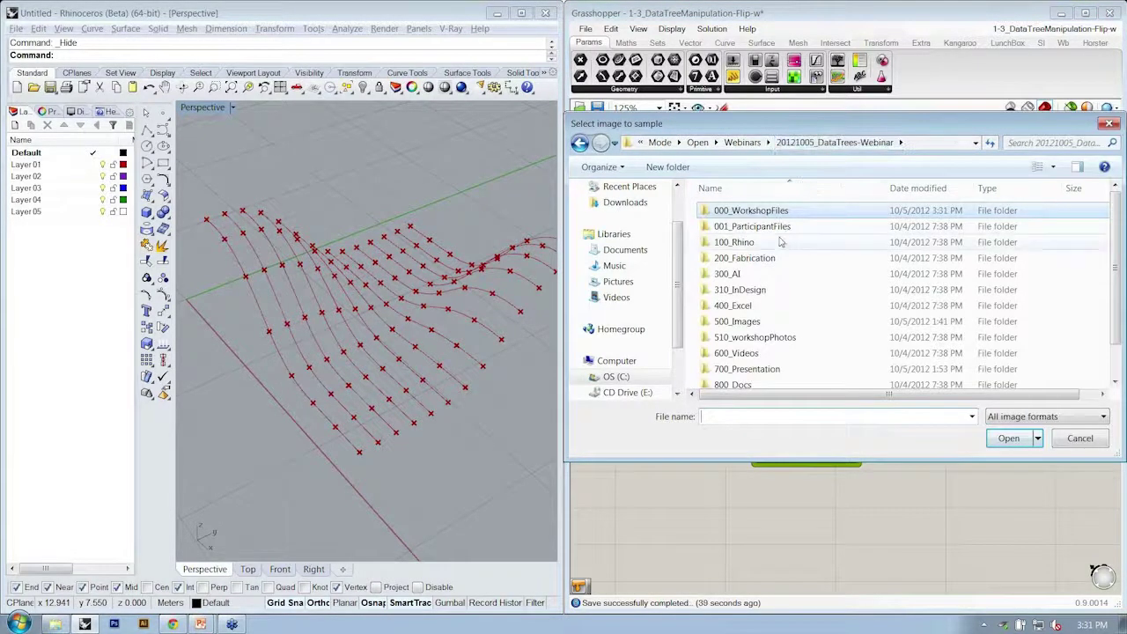
pyautogui.doubleClick(837, 322)
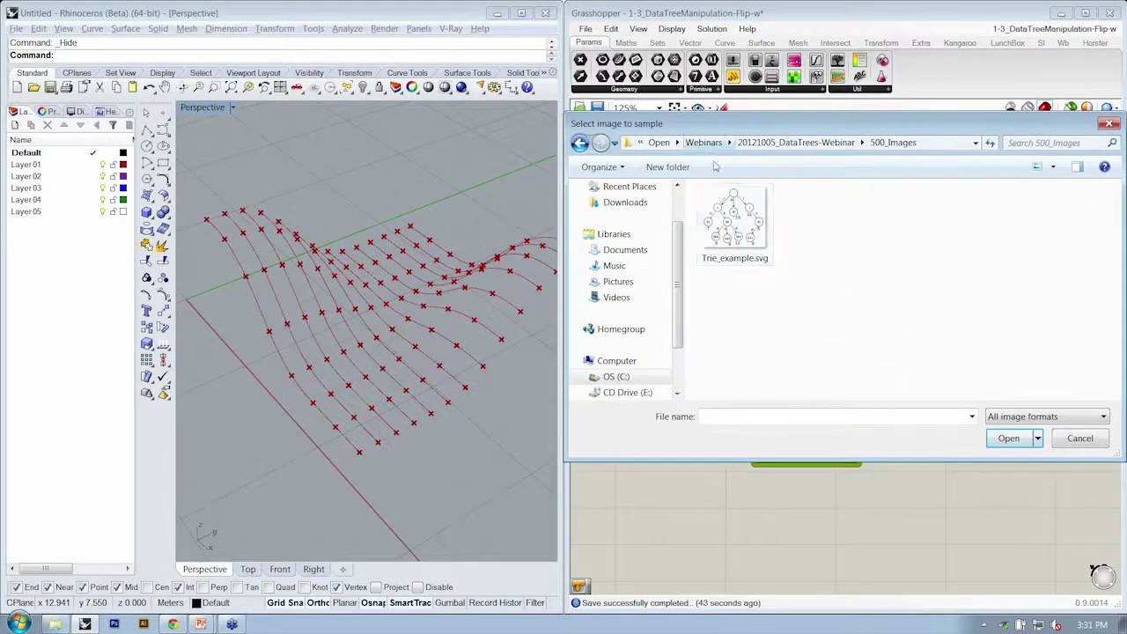
pyautogui.click(1078, 438)
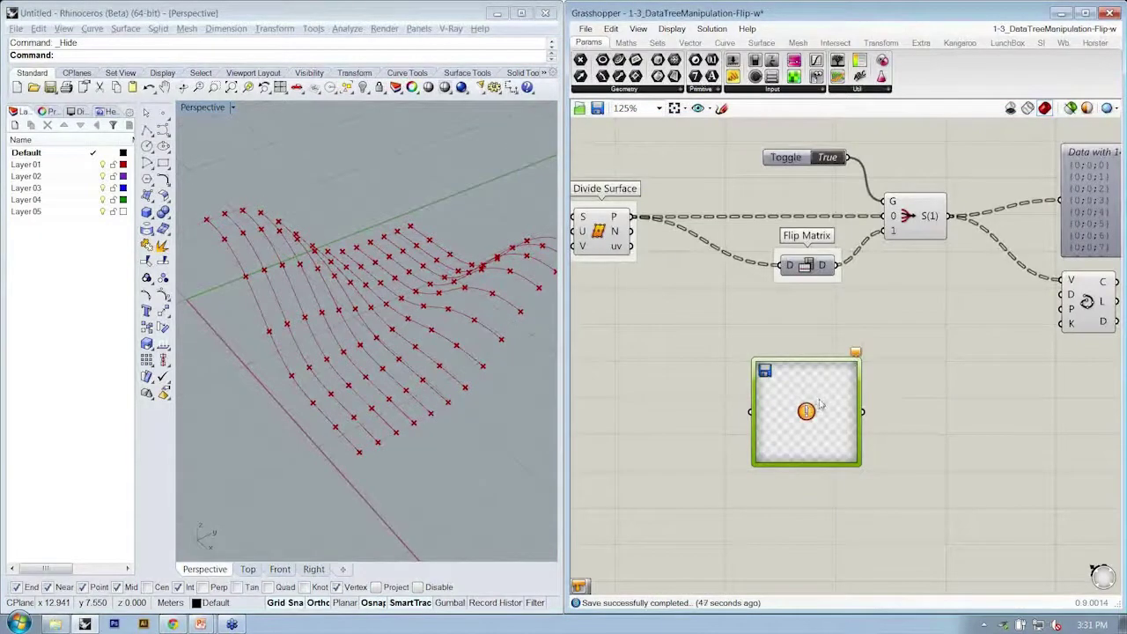
# Step: Open the definition 1-3_DataTreeManipulation-Flip from the 000_WorkshopFiles folder
pyautogui.moveTo(738, 309); pyautogui.dragTo(762, 293, button='right')
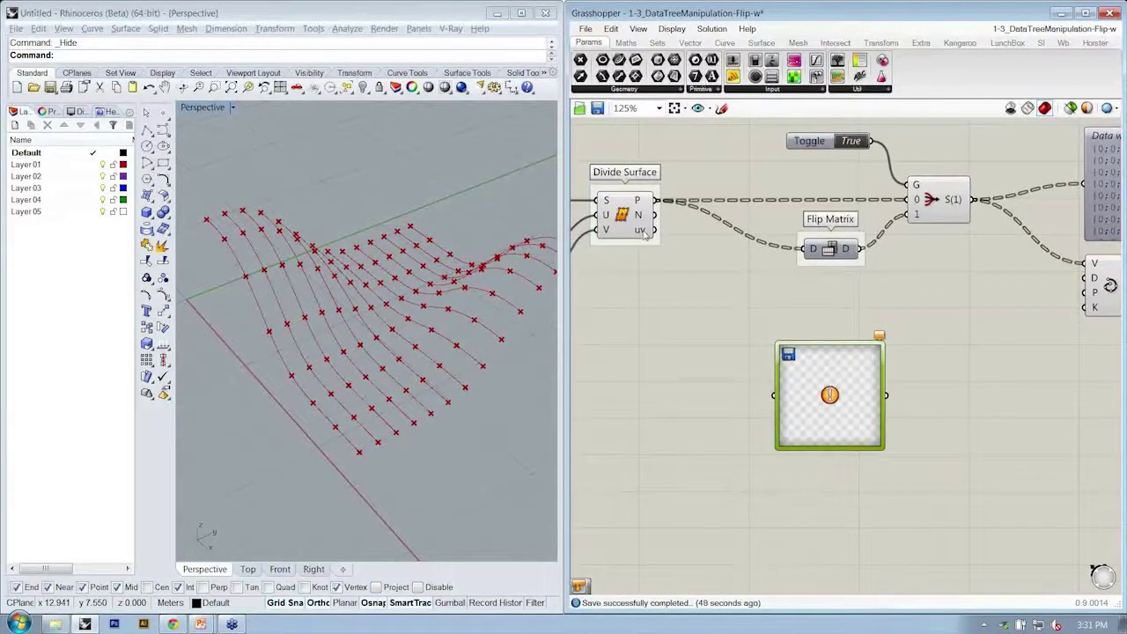
pyautogui.moveTo(666, 269); pyautogui.dragTo(681, 272, button='right')
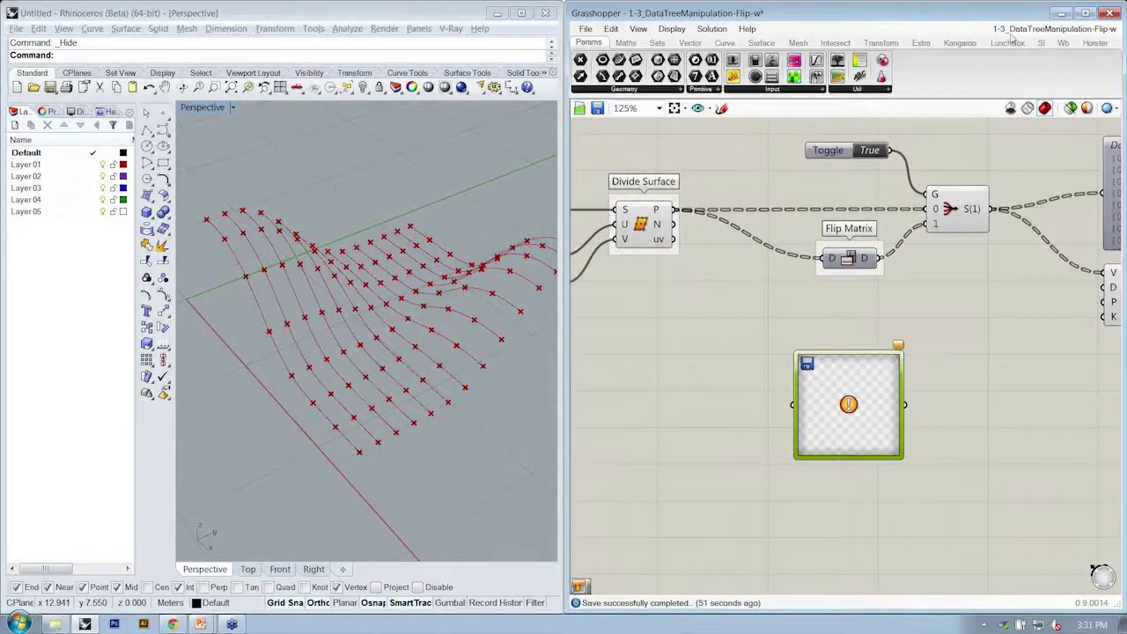
pyautogui.click(585, 29)
pyautogui.click(621, 63)
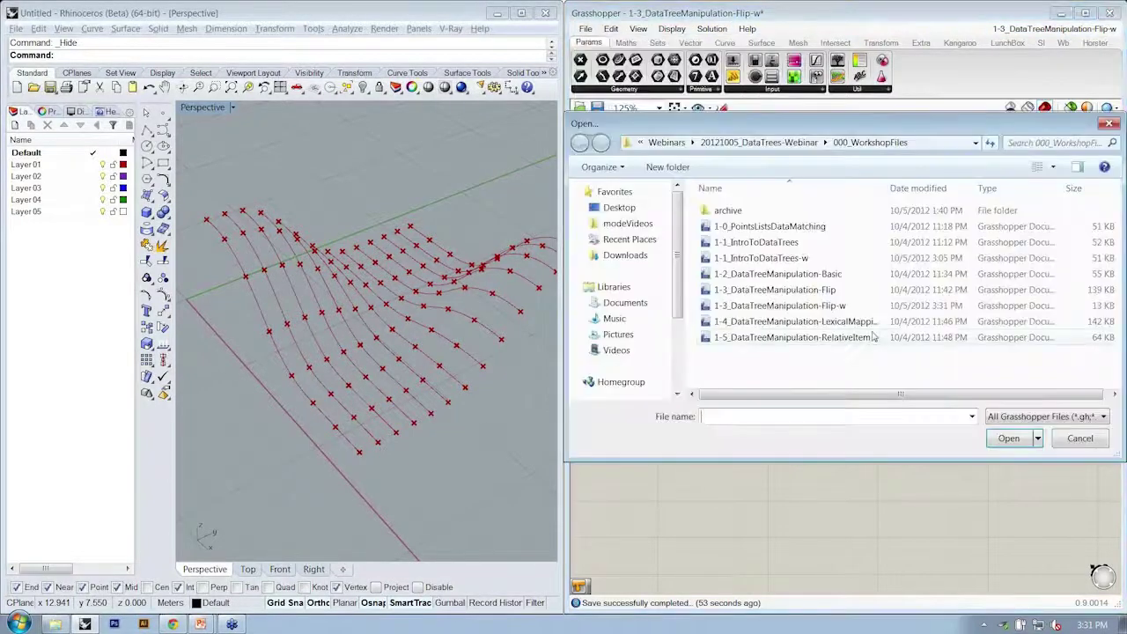
pyautogui.doubleClick(816, 289)
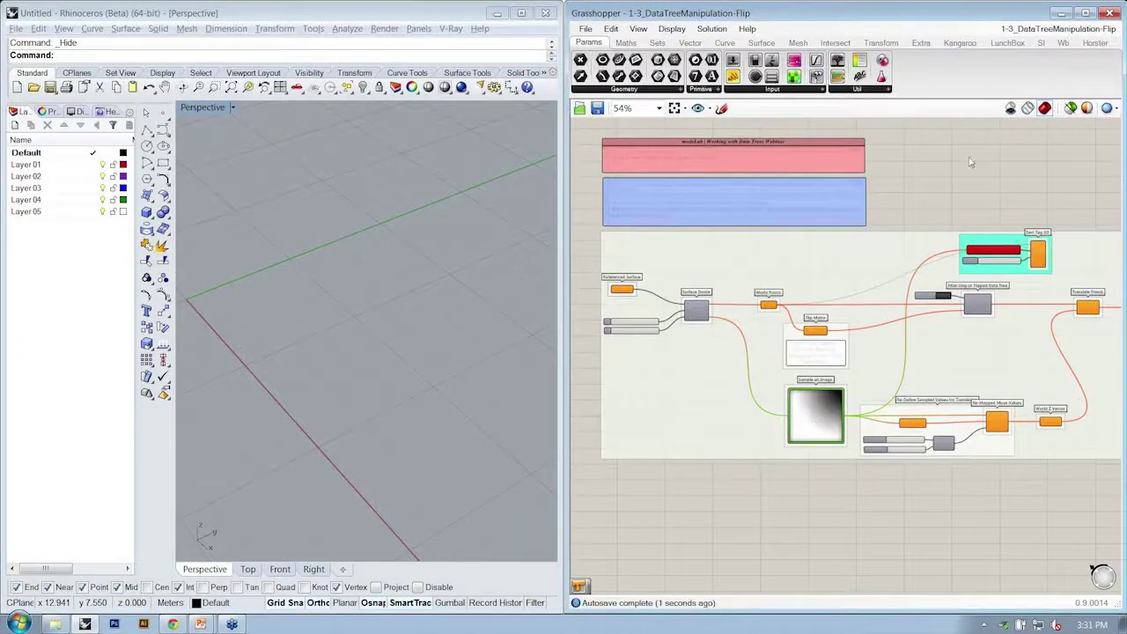
# Step: Bring the gradient Image Sampler from the opened definition into 1-3_DataTreeManipulation-Flip-w, replacing the empty sampler below Flip Matrix
pyautogui.click(1026, 29)
pyautogui.click(1052, 159)
pyautogui.click(881, 435)
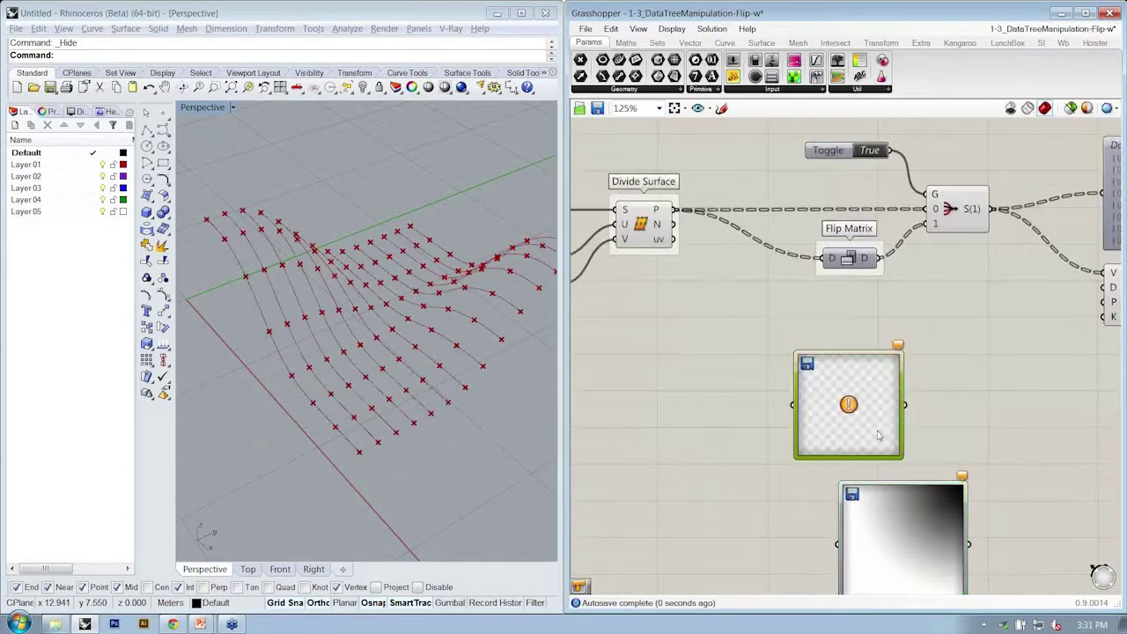
pyautogui.press('Delete')
pyautogui.moveTo(893, 526); pyautogui.dragTo(838, 376)
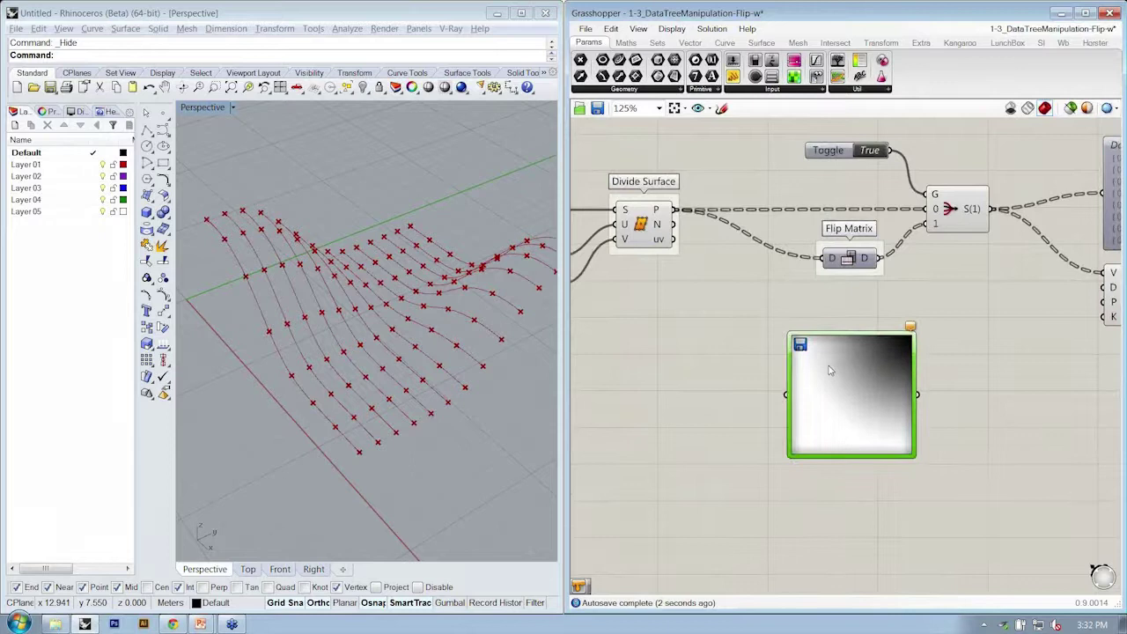
# Step: Move the Image Sampler farther from Flip Matrix, and bring the Toggle, Flip Matrix and Stream Filter closer to Divide Surface
pyautogui.moveTo(698, 320); pyautogui.dragTo(706, 349, button='right')
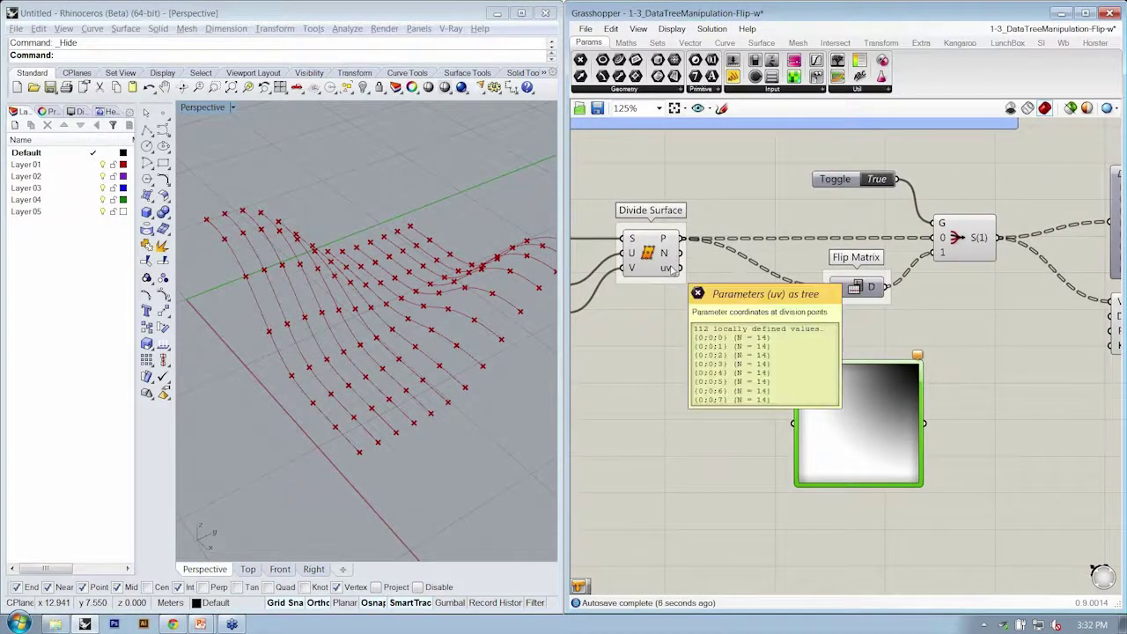
pyautogui.moveTo(738, 313); pyautogui.dragTo(715, 297, button='right')
pyautogui.moveTo(850, 425); pyautogui.dragTo(929, 440)
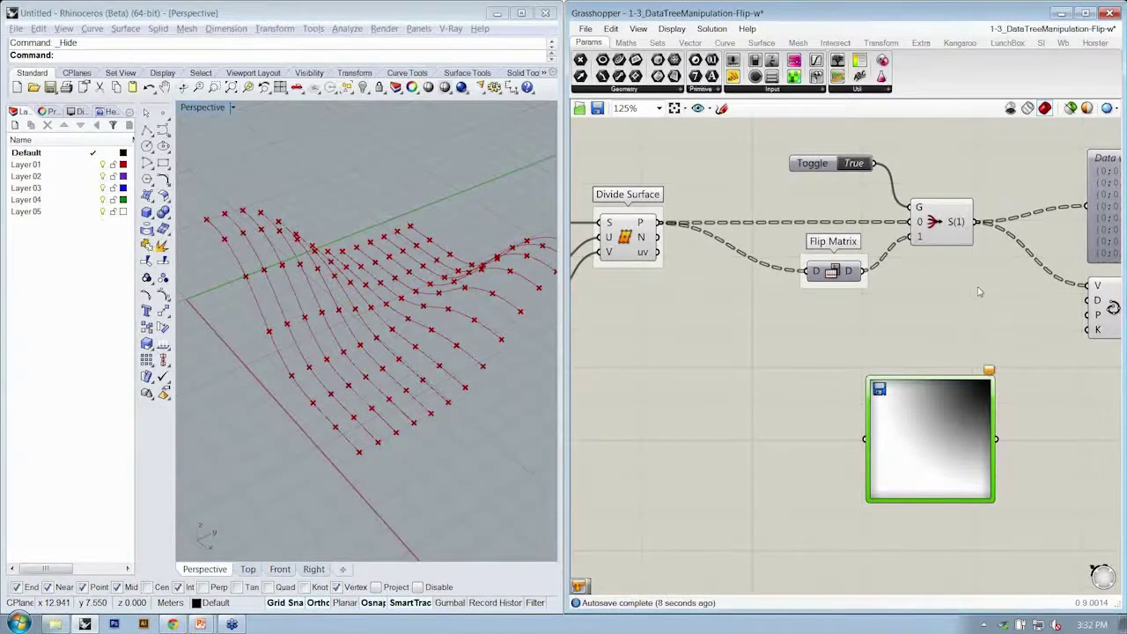
pyautogui.moveTo(972, 314); pyautogui.dragTo(802, 163)
pyautogui.moveTo(951, 236); pyautogui.dragTo(867, 236)
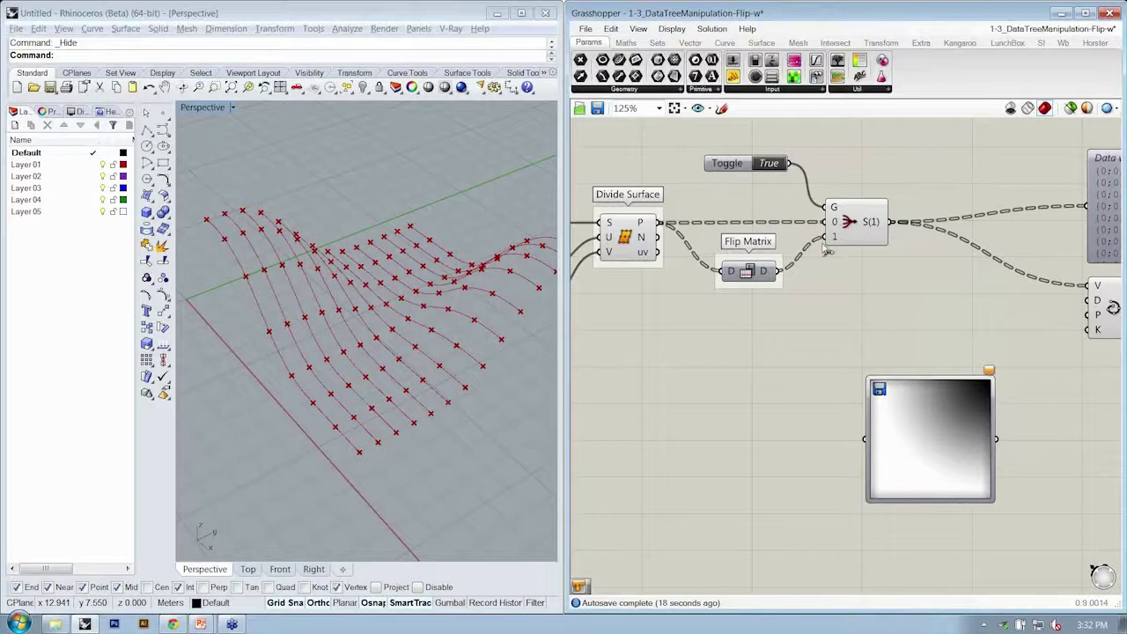
# Step: Duplicate the Flip Matrix and Stream Filter below the originals and feed both copies from Divide Surface's uv output
pyautogui.moveTo(919, 320); pyautogui.dragTo(712, 190)
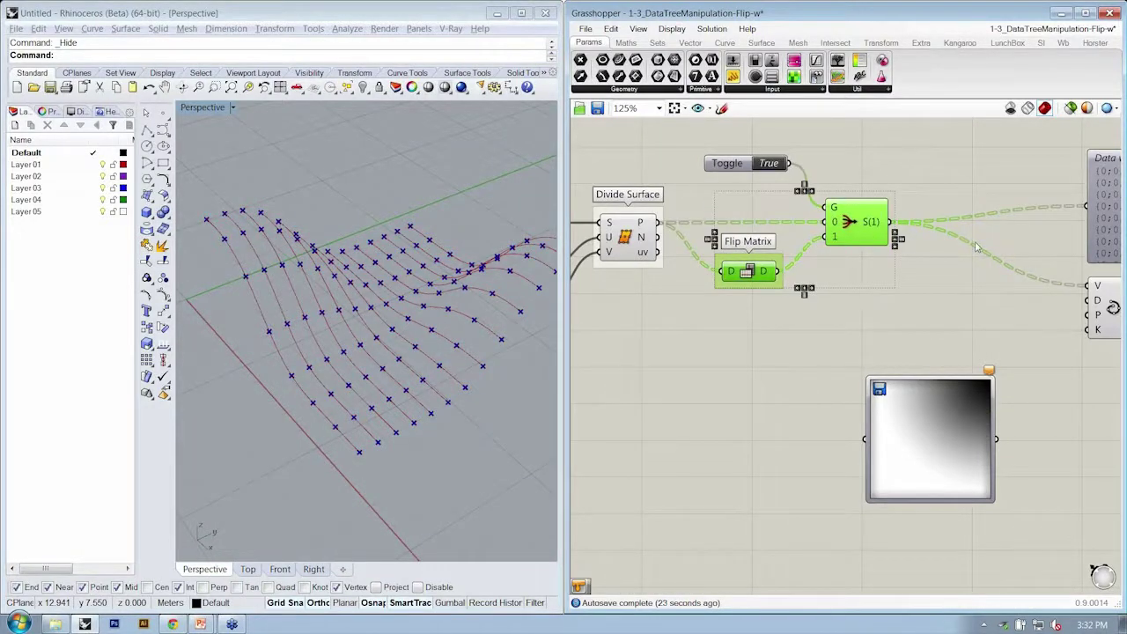
pyautogui.hotkey('ctrl', 'c')
pyautogui.hotkey('ctrl', 'v')
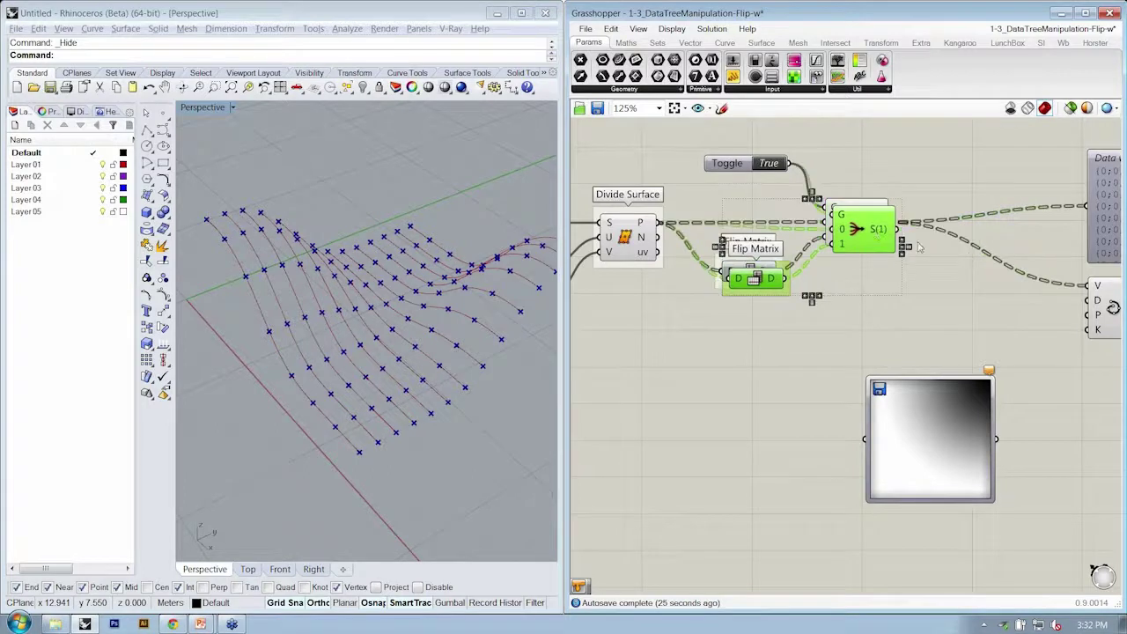
pyautogui.moveTo(875, 231); pyautogui.dragTo(871, 308)
pyautogui.click(834, 293)
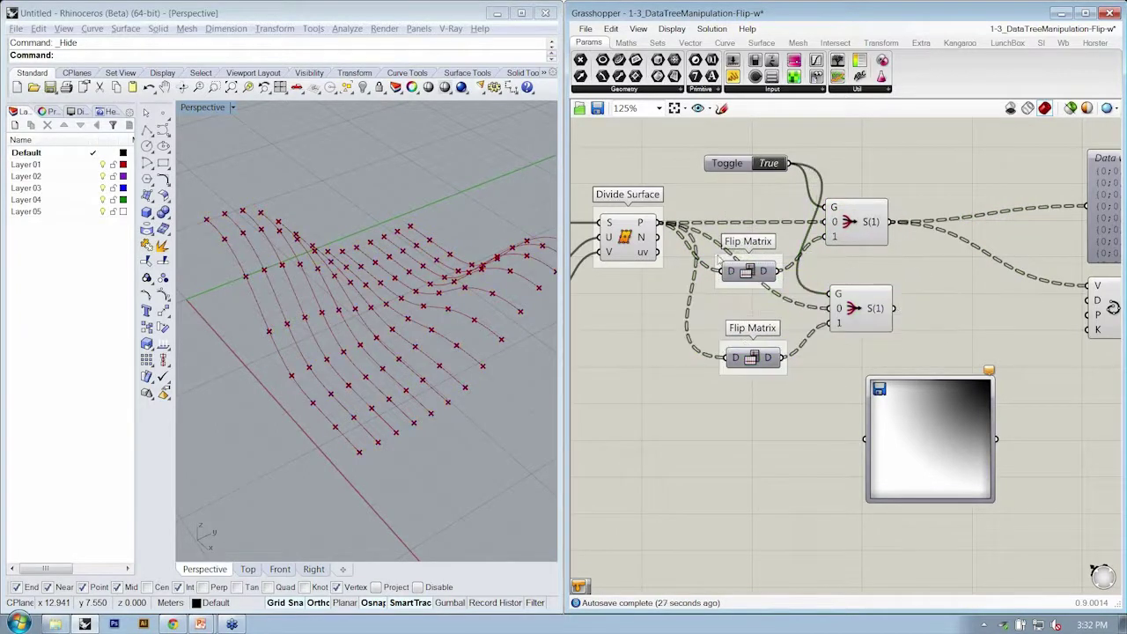
pyautogui.moveTo(662, 258); pyautogui.dragTo(726, 358)
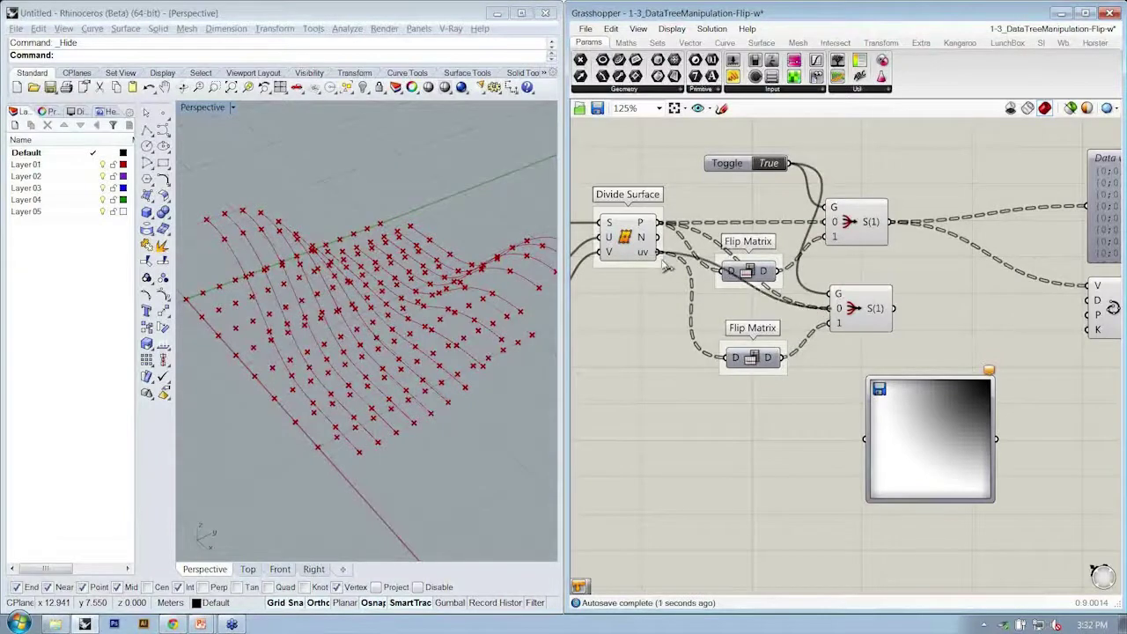
# Step: Rearrange the Toggle, upper Flip Matrix and both Stream Filters so the point and uv branches are clearly spaced
pyautogui.moveTo(747, 275); pyautogui.dragTo(747, 261)
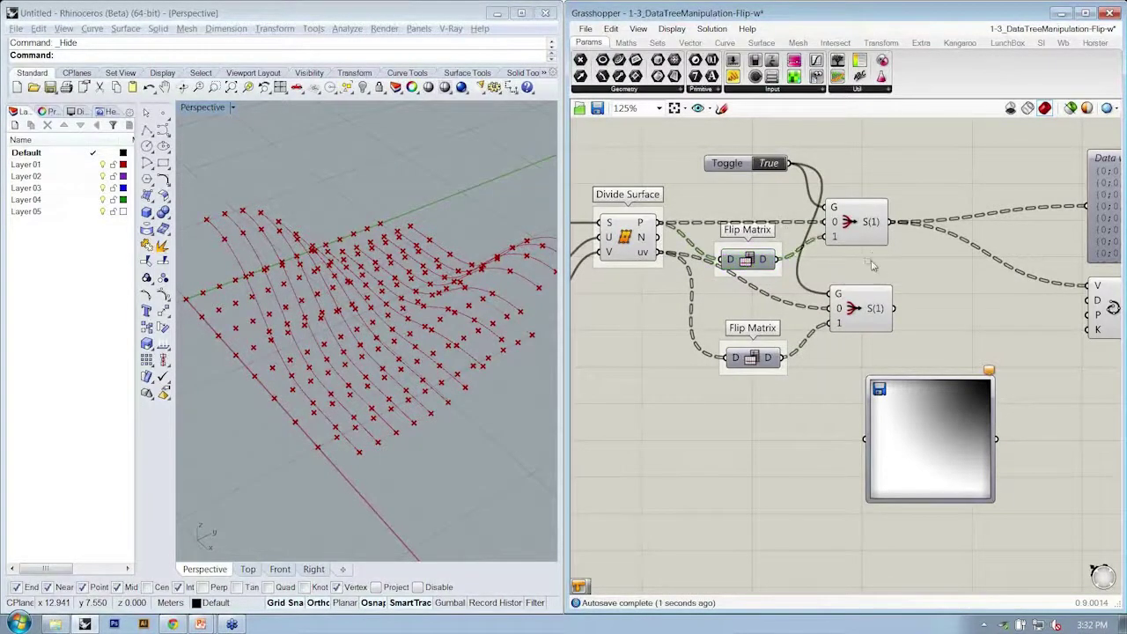
pyautogui.moveTo(873, 260); pyautogui.dragTo(740, 145)
pyautogui.click(775, 287)
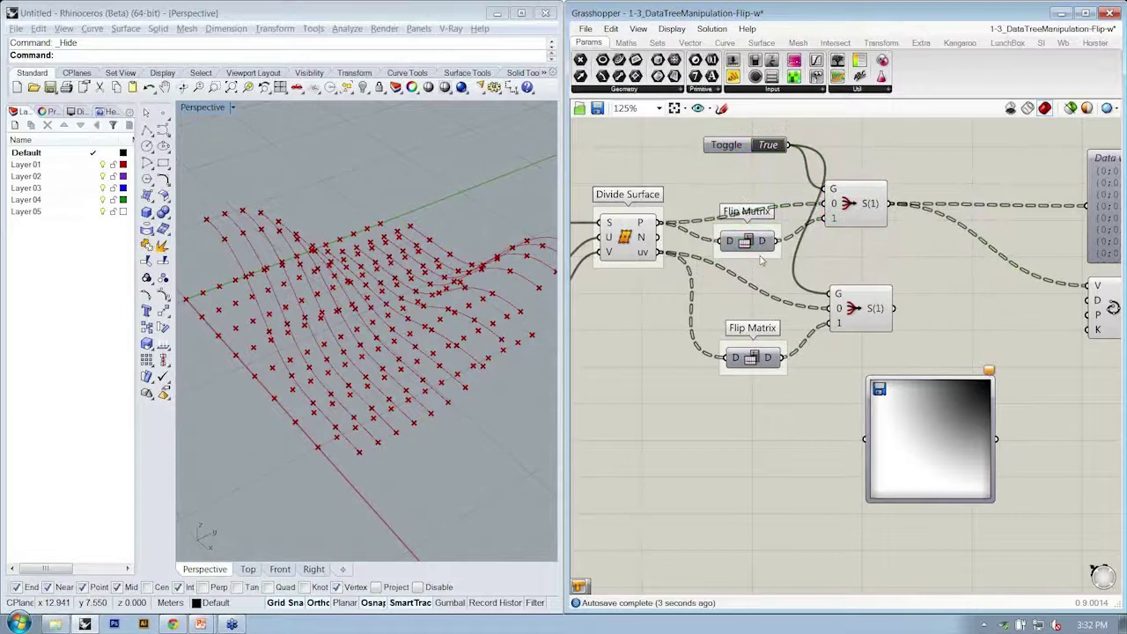
pyautogui.moveTo(760, 254); pyautogui.dragTo(777, 271)
pyautogui.moveTo(863, 322); pyautogui.dragTo(877, 317)
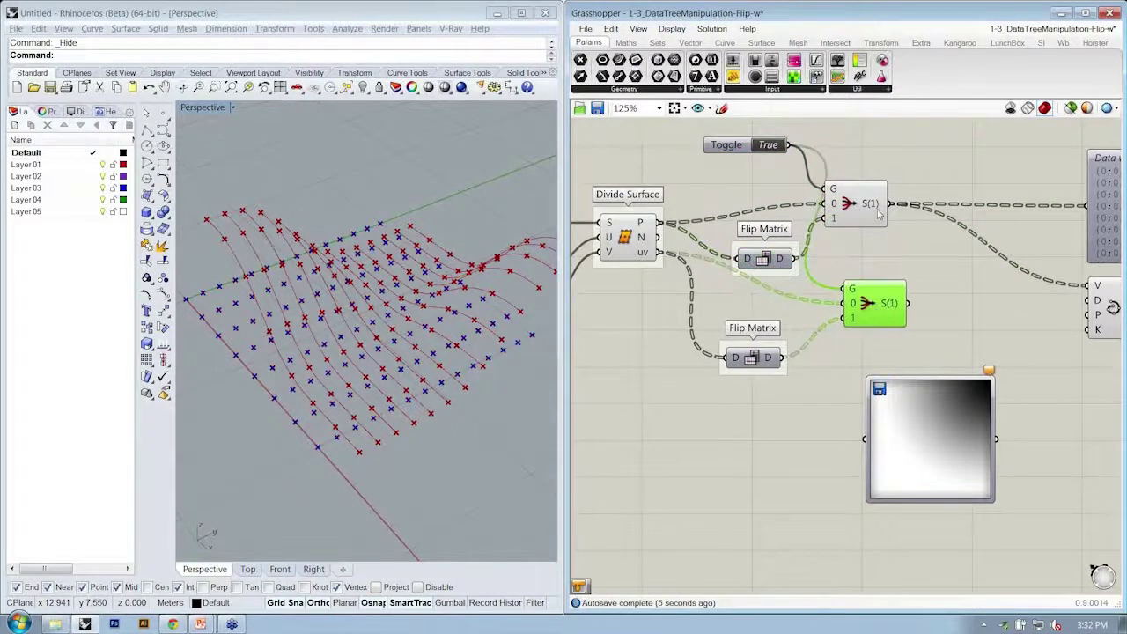
pyautogui.moveTo(858, 216); pyautogui.dragTo(877, 215)
pyautogui.moveTo(879, 296); pyautogui.dragTo(888, 287)
# Step: Set the wire display of the G input on both Stream Filters to Faint Display
pyautogui.rightClick(861, 278)
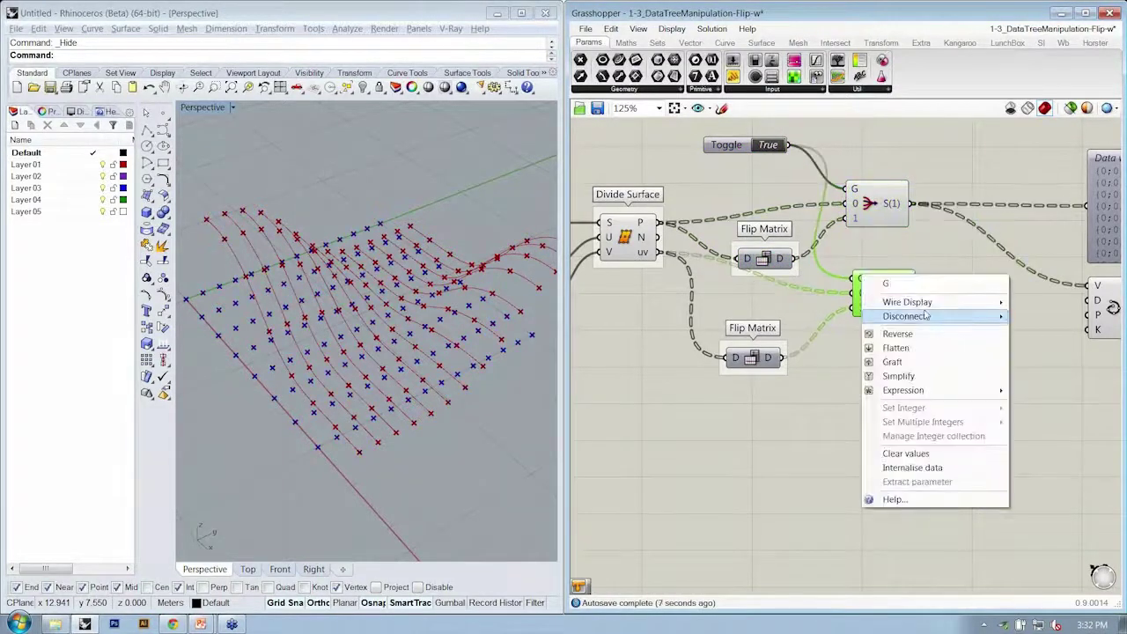
pyautogui.moveTo(933, 304)
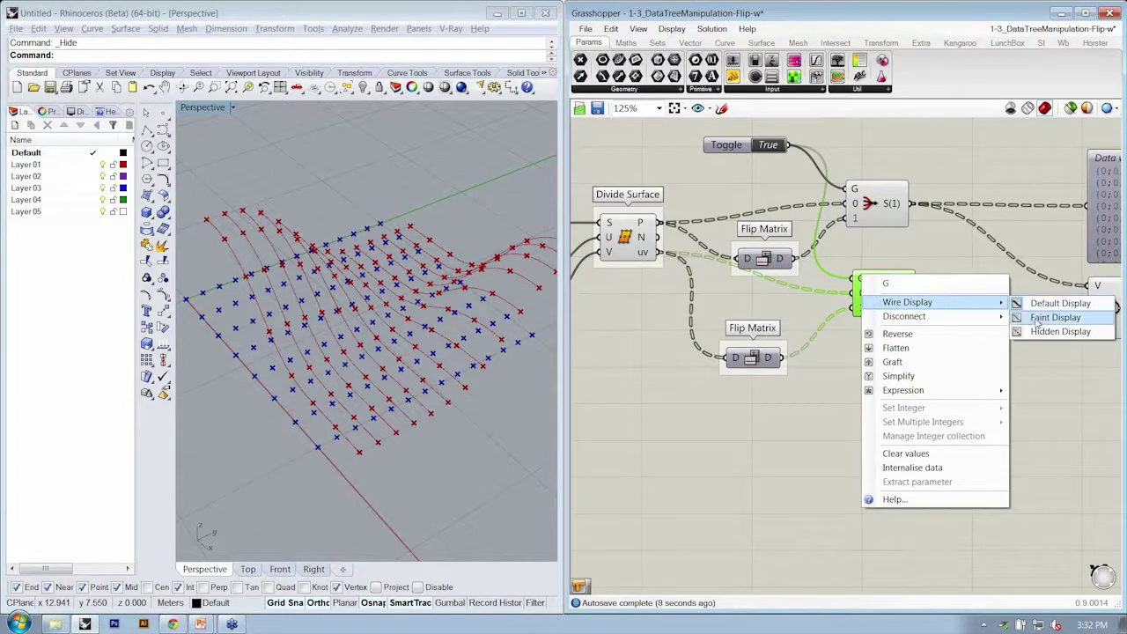
pyautogui.click(1027, 317)
pyautogui.rightClick(857, 191)
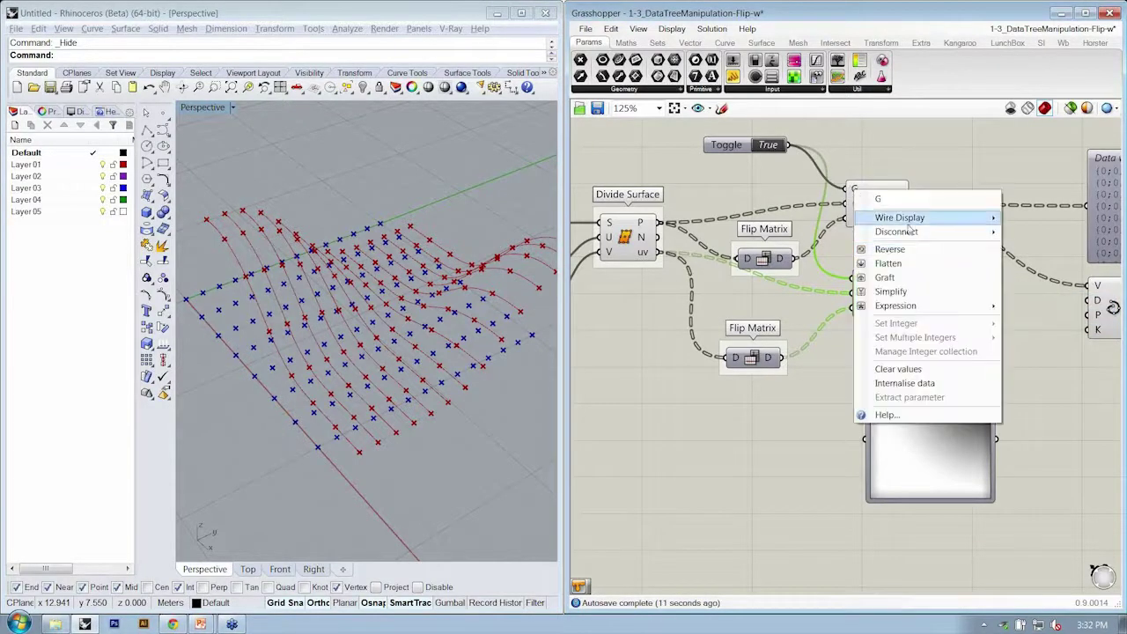
pyautogui.moveTo(915, 221)
pyautogui.click(1047, 234)
# Step: Align the lower Flip Matrix and the two Stream Filters so the uv branch sits neatly beneath the point branch
pyautogui.click(912, 185)
pyautogui.moveTo(755, 360); pyautogui.dragTo(761, 347)
pyautogui.moveTo(887, 298); pyautogui.dragTo(887, 315)
pyautogui.moveTo(755, 351); pyautogui.dragTo(766, 350)
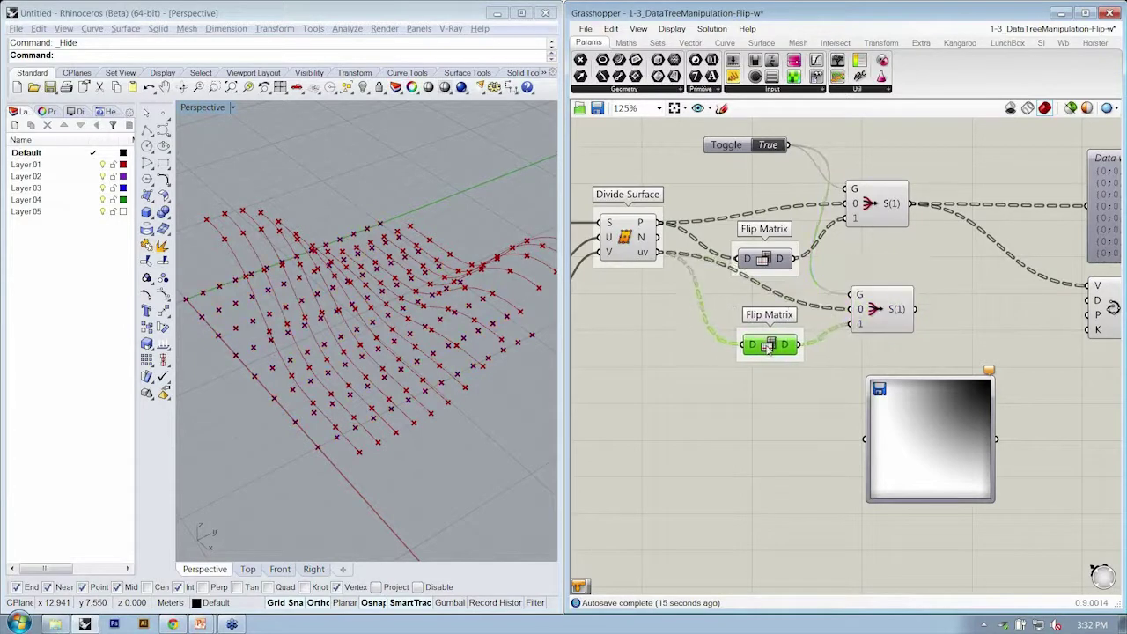
pyautogui.click(885, 196)
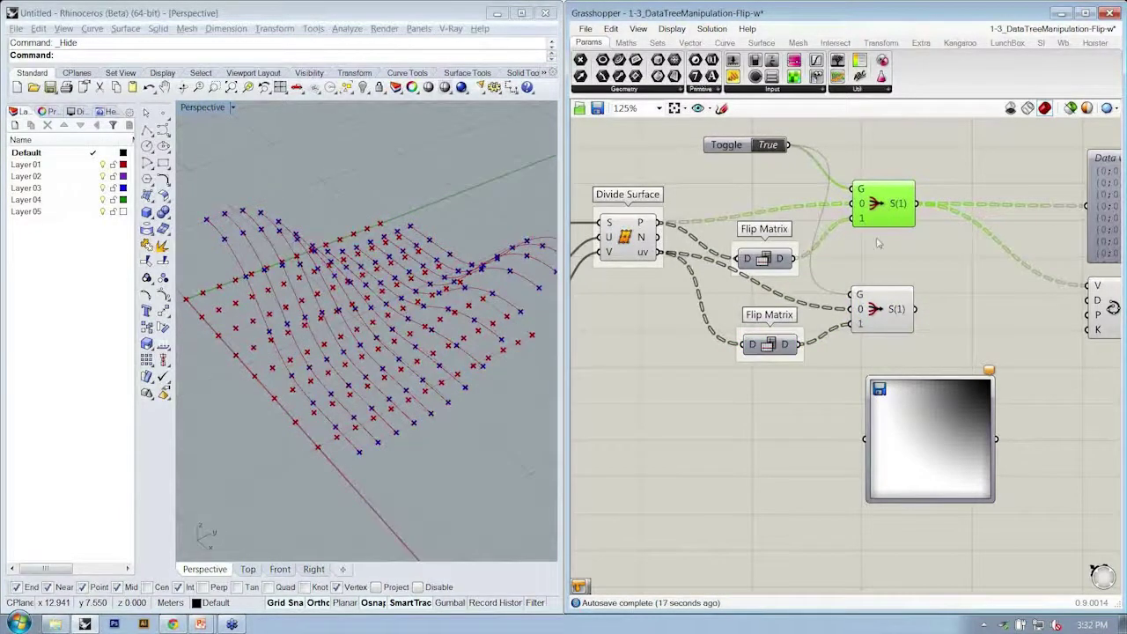
# Step: Move the branch-data panel and Interpolate farther from the upper Stream Filter, and place the Image Sampler past the lower Stream Filter
pyautogui.click(878, 308)
pyautogui.moveTo(915, 315); pyautogui.dragTo(898, 302, button='right')
pyautogui.click(926, 313)
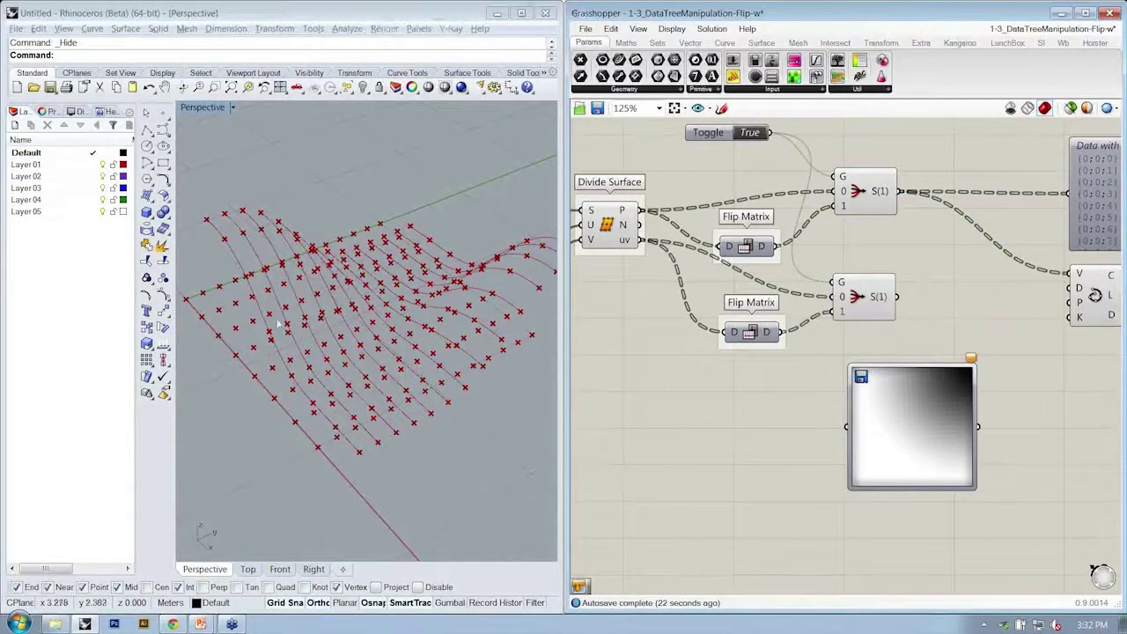
pyautogui.scroll(-2, 898, 321)
pyautogui.moveTo(898, 322); pyautogui.dragTo(867, 321, button='right')
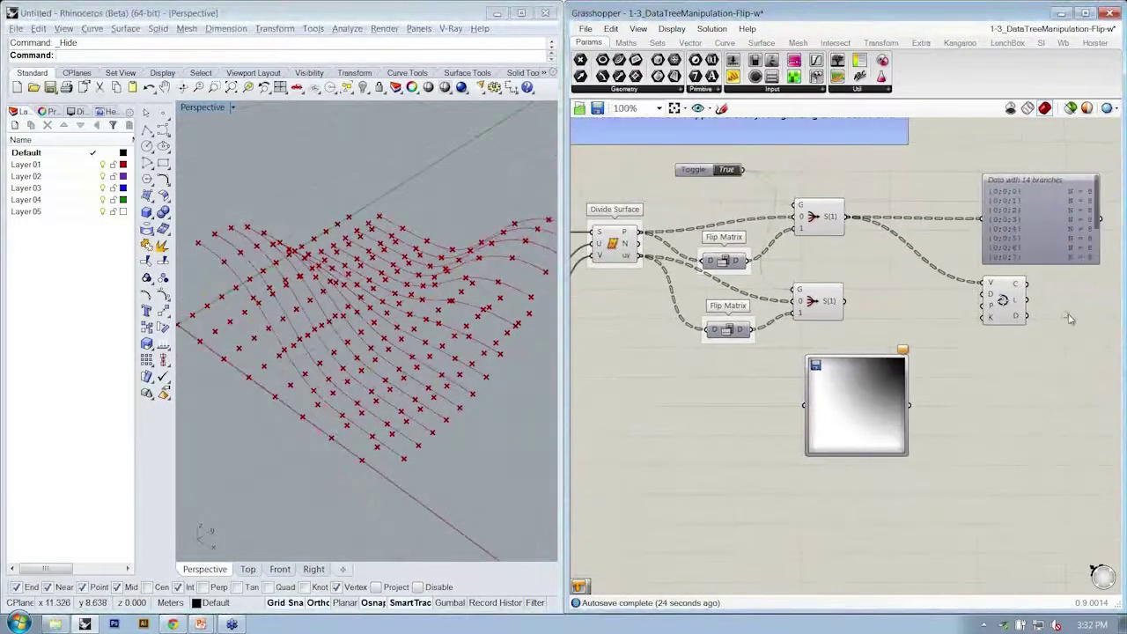
pyautogui.moveTo(1095, 360); pyautogui.dragTo(1045, 184)
pyautogui.moveTo(836, 423); pyautogui.dragTo(916, 387)
pyautogui.moveTo(767, 337); pyautogui.dragTo(798, 354, button='right')
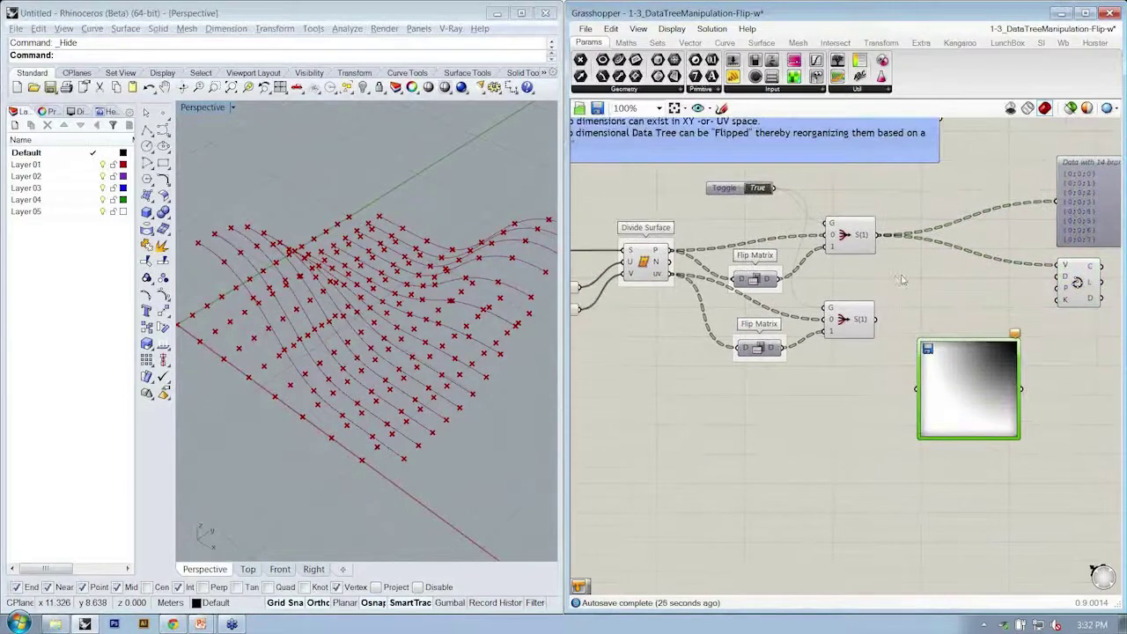
# Step: Turn off the preview of the lower Stream Filter so the uv points are hidden in the viewport
pyautogui.click(856, 321)
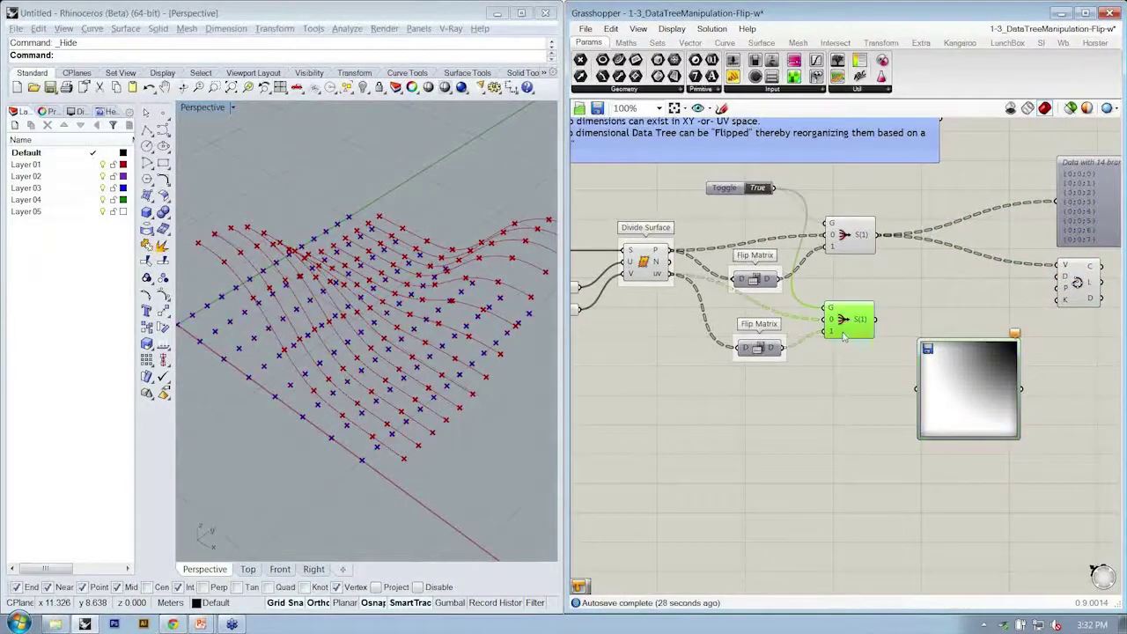
pyautogui.rightClick(889, 299)
pyautogui.click(920, 315)
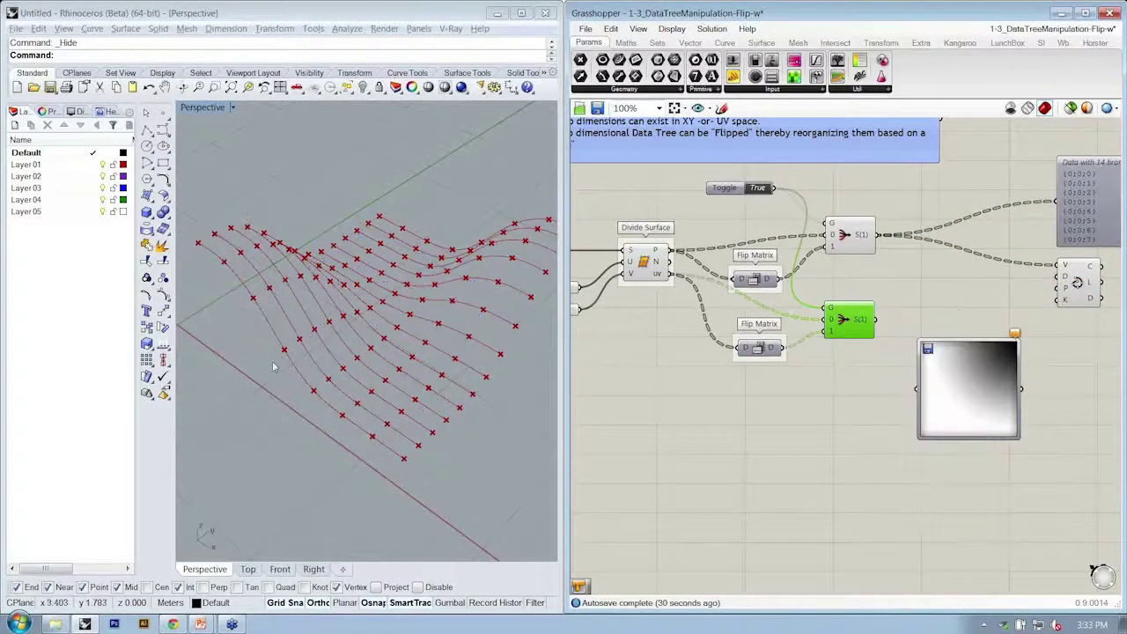
pyautogui.moveTo(360, 324); pyautogui.dragTo(387, 345, button='right')
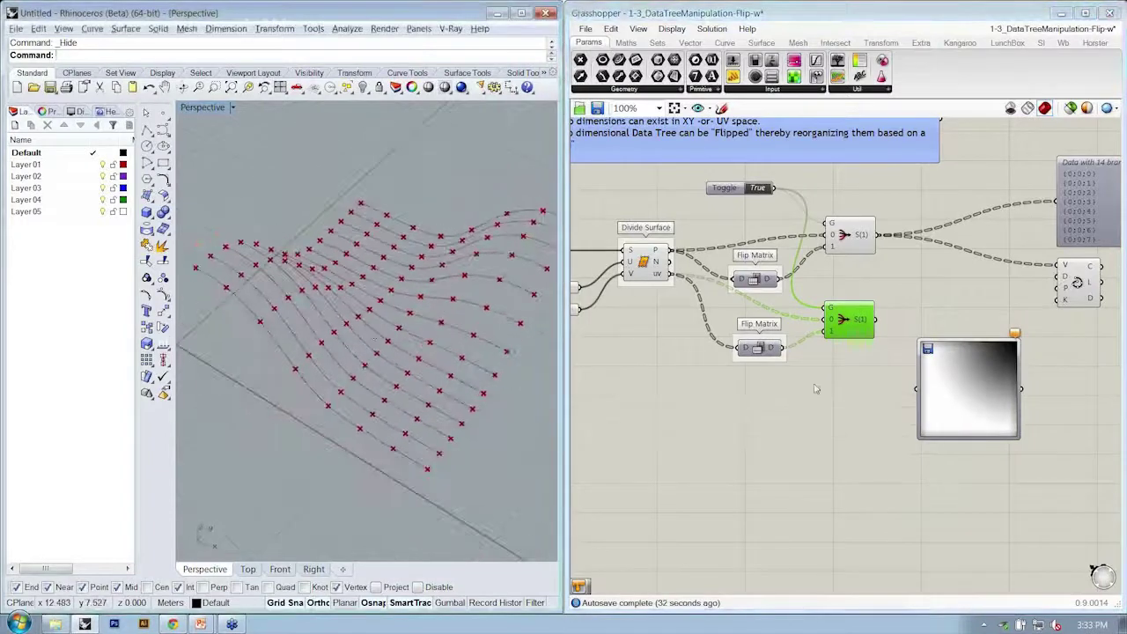
pyautogui.moveTo(866, 320)
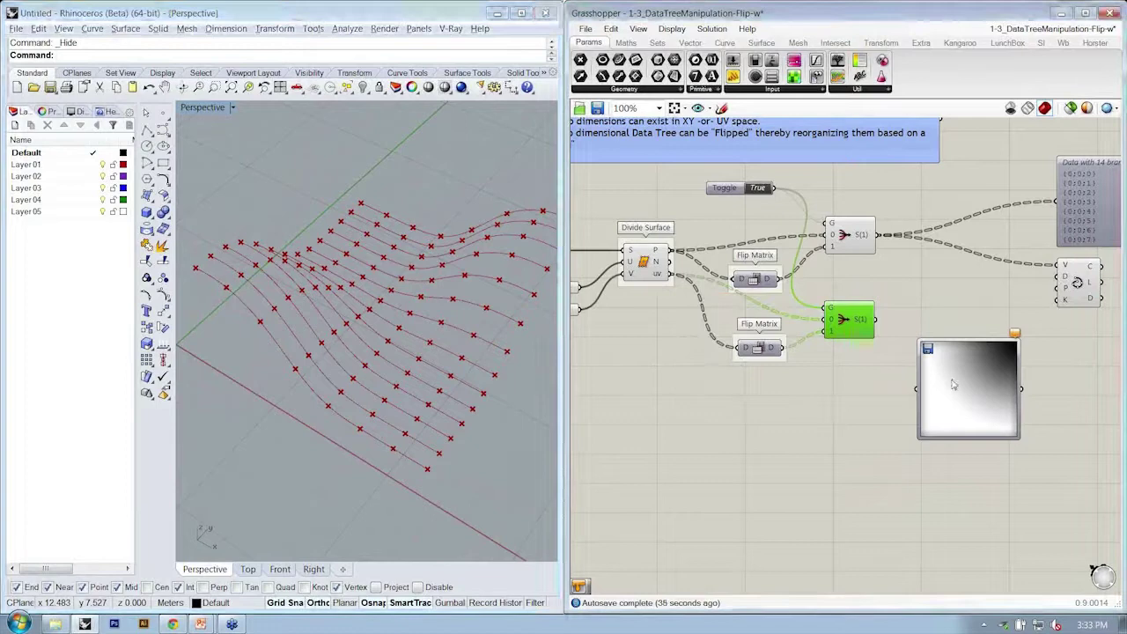
pyautogui.scroll(2, 854, 344)
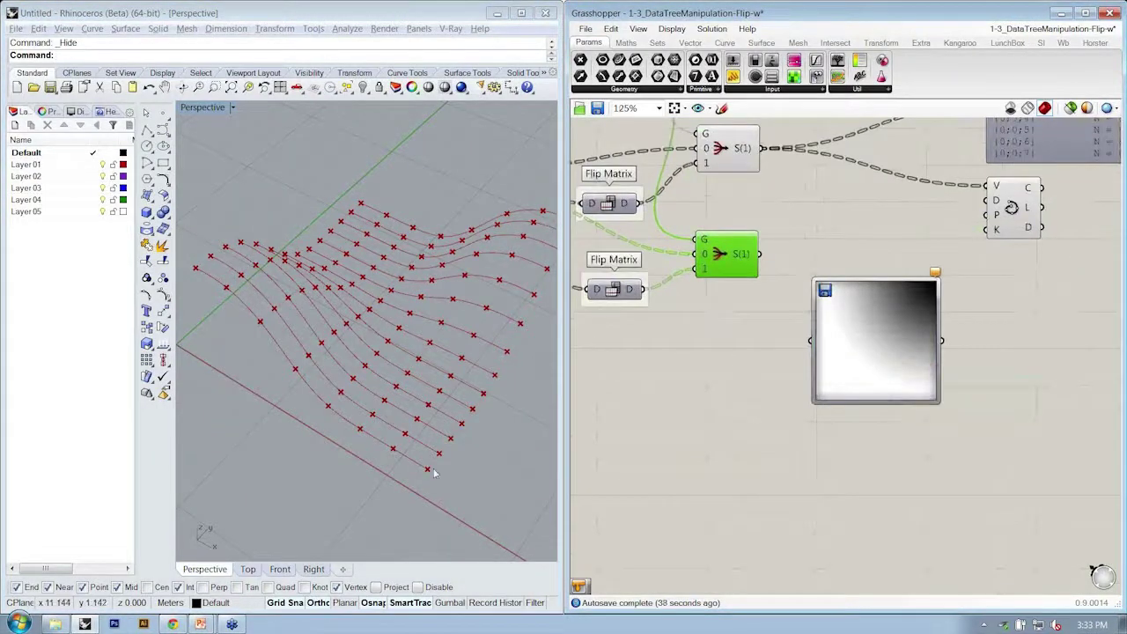
pyautogui.scroll(-1, 364, 442)
pyautogui.moveTo(363, 443); pyautogui.dragTo(251, 356, button='right')
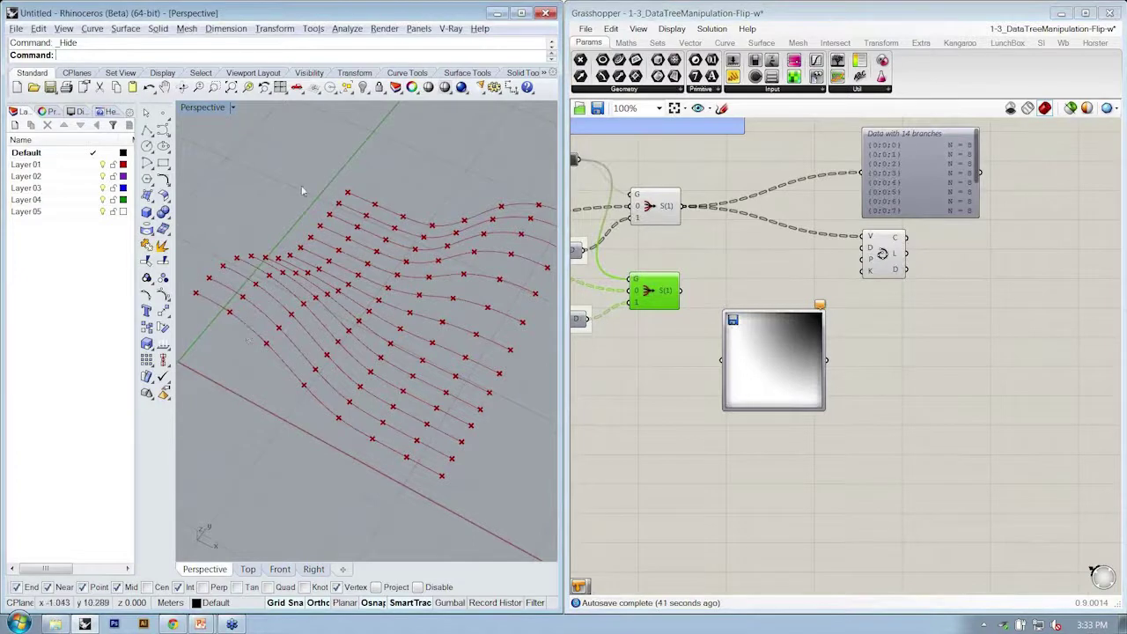
pyautogui.moveTo(718, 388); pyautogui.dragTo(899, 424, button='right')
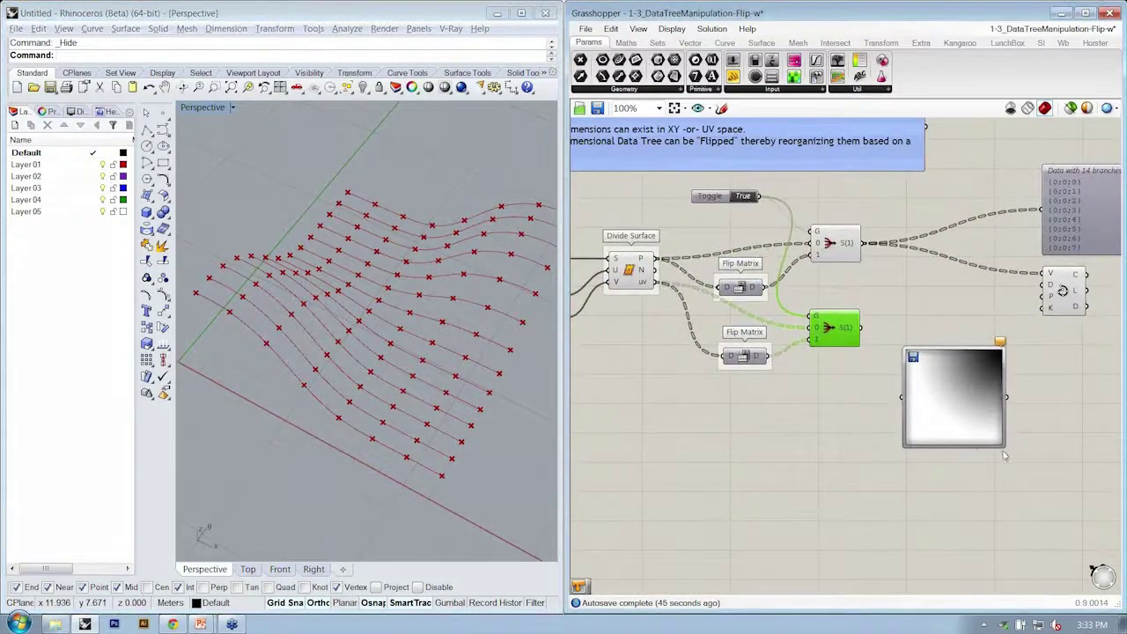
# Step: Move the Image Sampler slightly lower to clear space beside the lower Stream Filter's output
pyautogui.moveTo(943, 377); pyautogui.dragTo(939, 390)
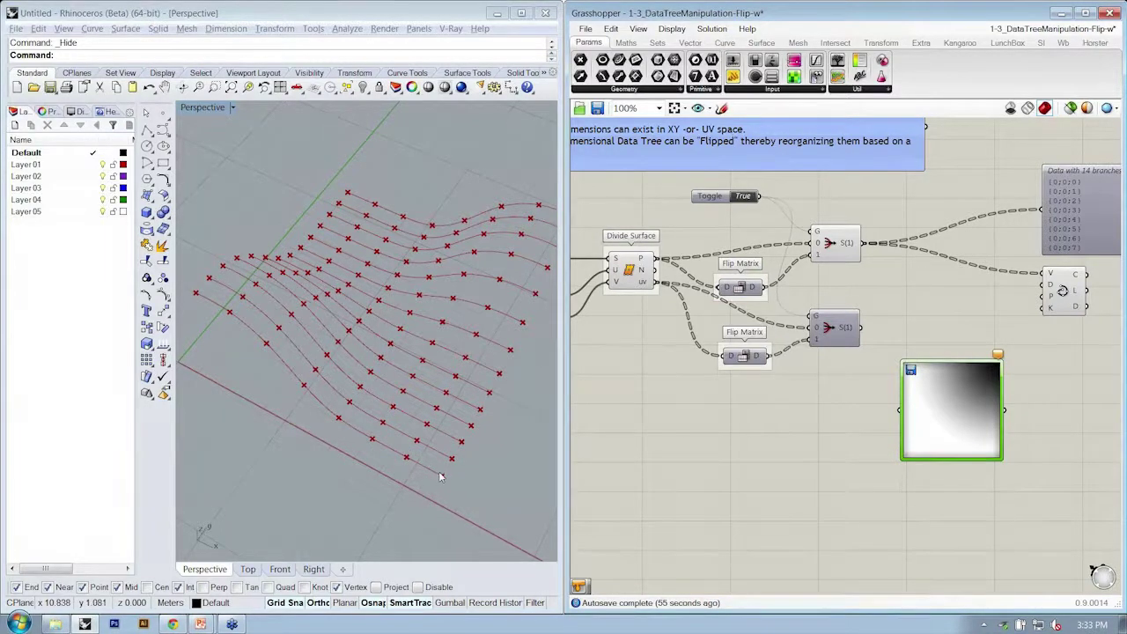
pyautogui.moveTo(775, 397); pyautogui.dragTo(743, 384, button='right')
pyautogui.moveTo(926, 405); pyautogui.dragTo(942, 432)
# Step: Add a Panel fed by the lower Stream Filter's output, enlarge it and place it above the Image Sampler
pyautogui.moveTo(740, 77); pyautogui.dragTo(865, 319)
pyautogui.scroll(4, 870, 335)
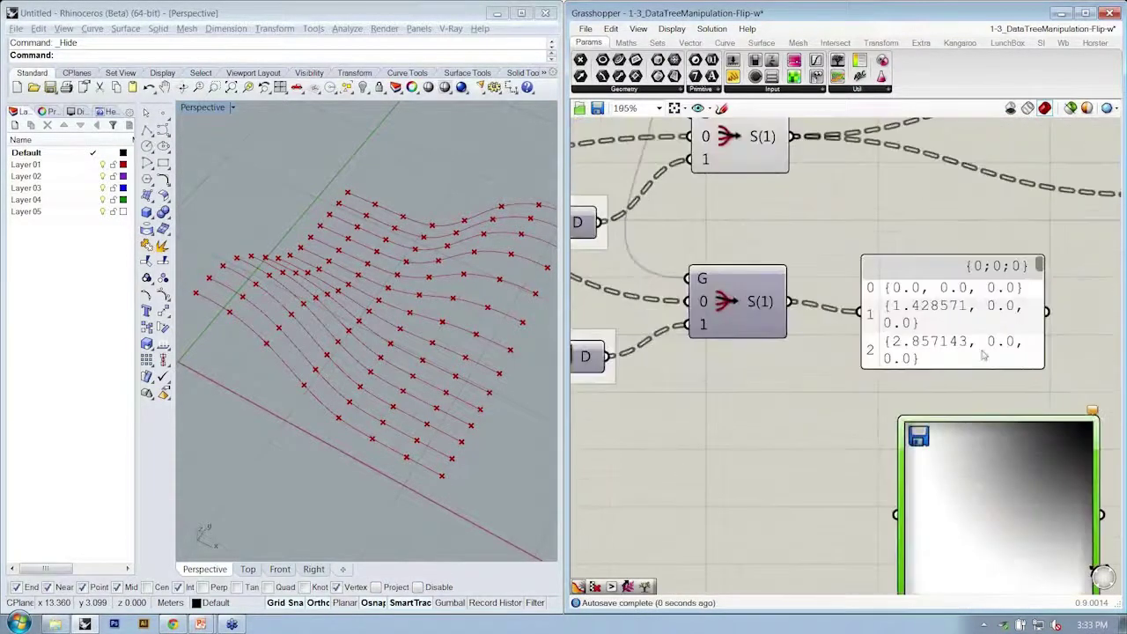
pyautogui.moveTo(1039, 366); pyautogui.dragTo(1126, 445)
pyautogui.moveTo(1037, 345); pyautogui.dragTo(993, 324, button='right')
pyautogui.moveTo(986, 362); pyautogui.dragTo(954, 314)
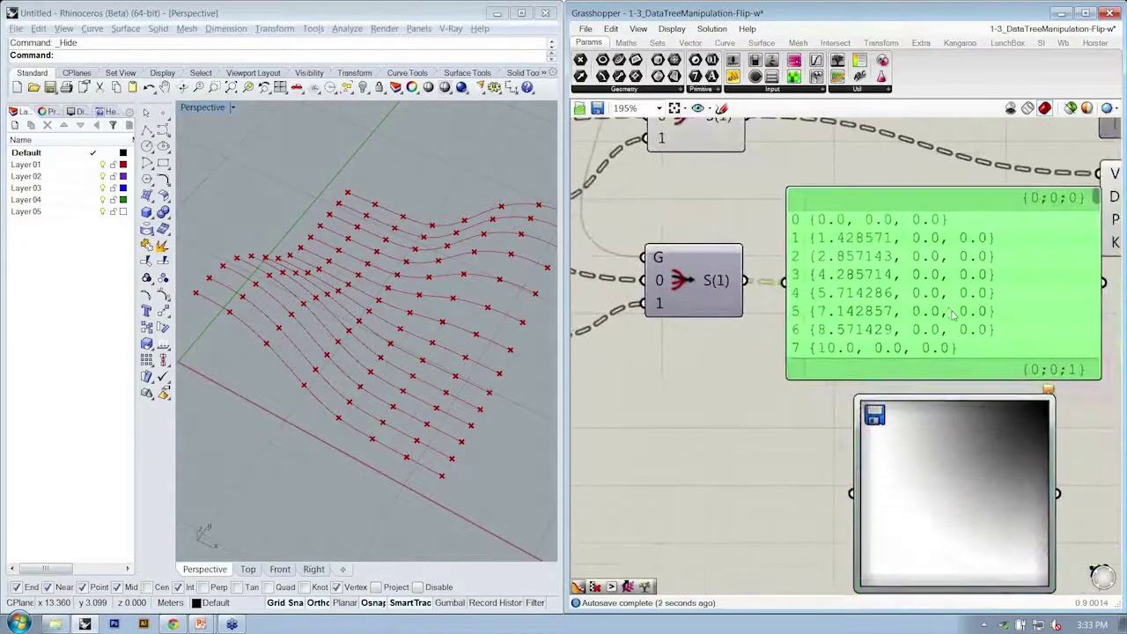
# Step: Read through the uv coordinates of all branches in the Panel, then delete the Panel
pyautogui.moveTo(947, 312); pyautogui.dragTo(867, 315, button='right')
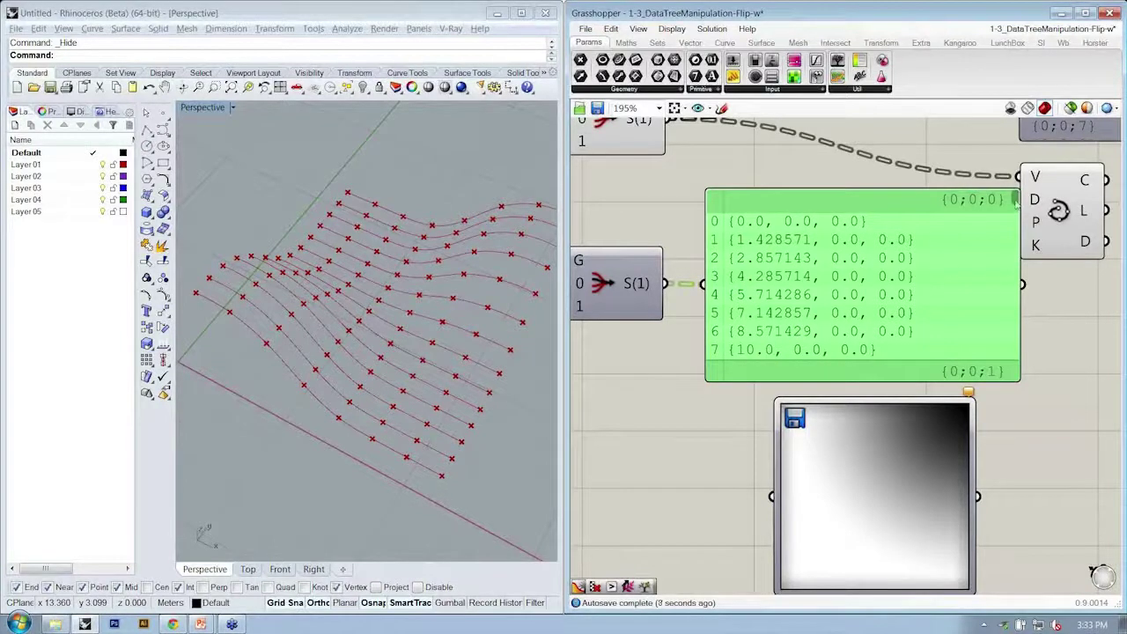
pyautogui.scroll(-6, 894, 313)
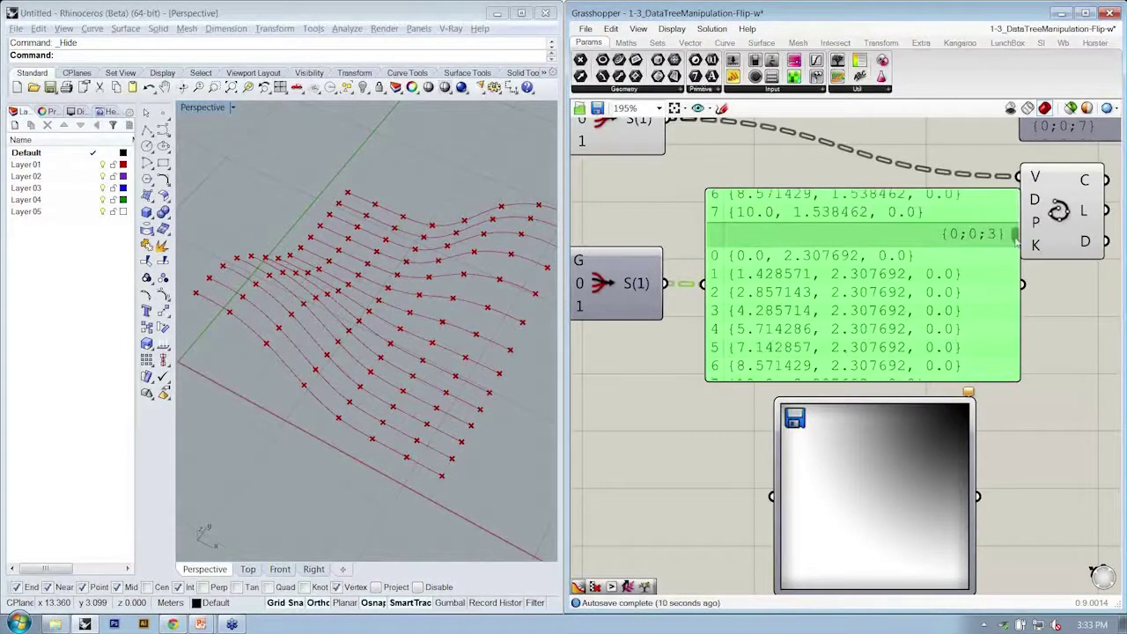
pyautogui.scroll(-15, 968, 317)
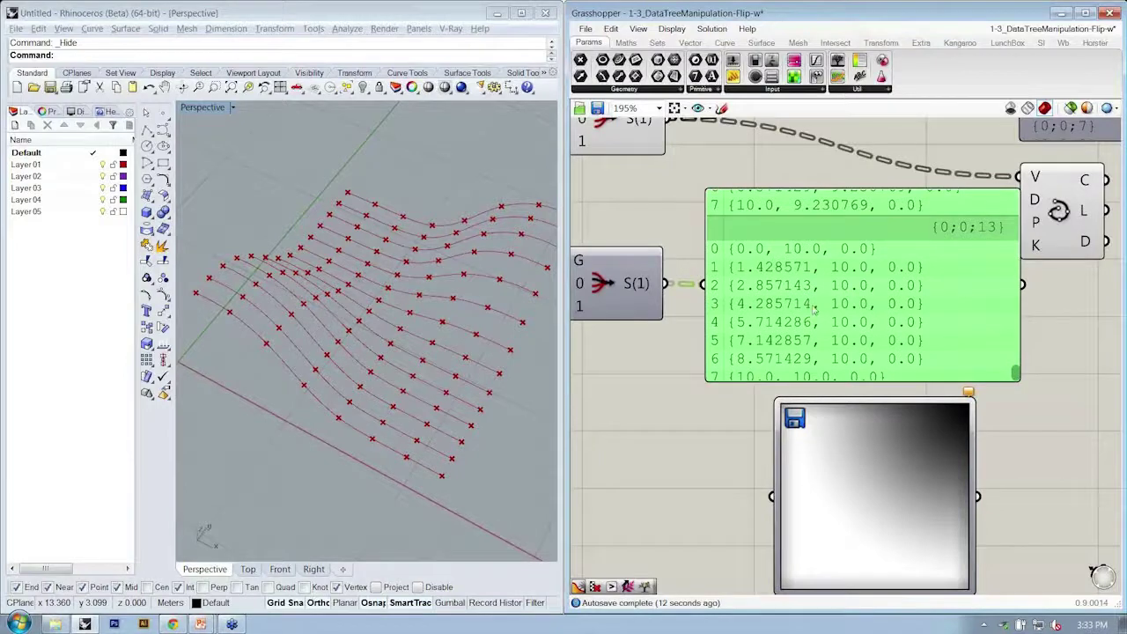
pyautogui.scroll(-3, 813, 308)
pyautogui.press('Delete')
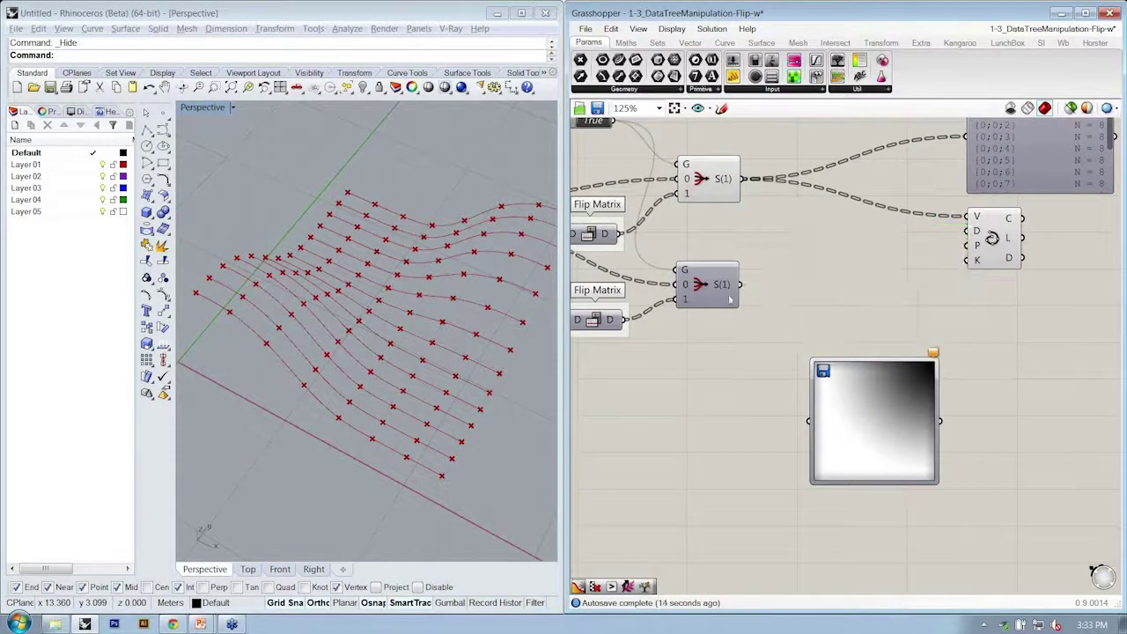
# Step: Reparameterize the Reference Surface parameter that feeds Divide Surface
pyautogui.scroll(-1, 730, 300)
pyautogui.moveTo(731, 301); pyautogui.dragTo(958, 314, button='right')
pyautogui.scroll(-1, 958, 313)
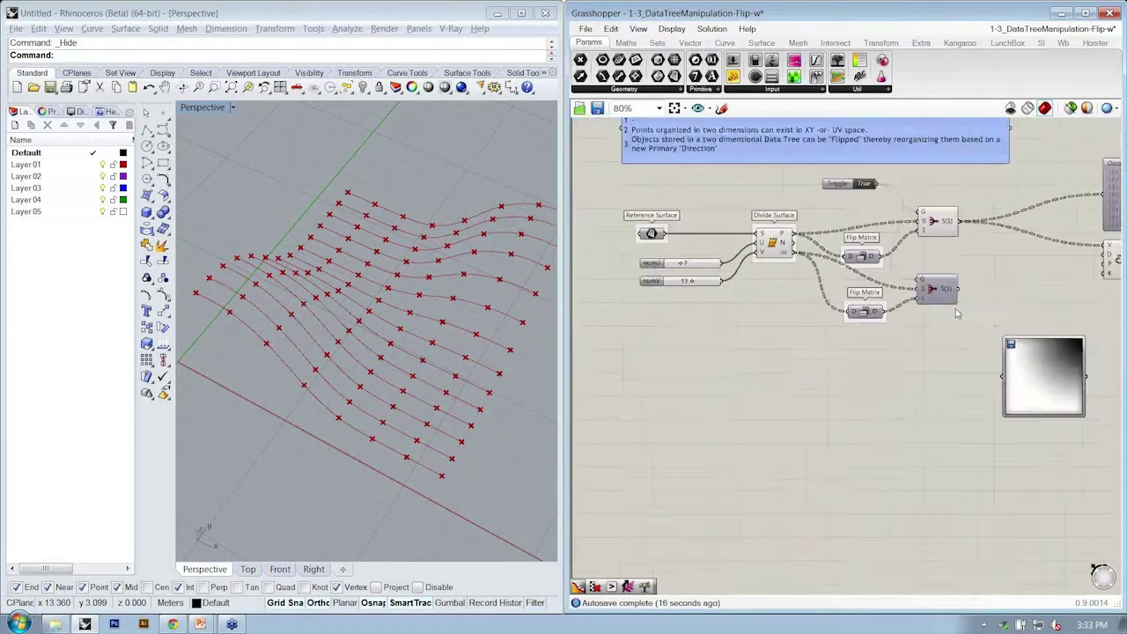
pyautogui.moveTo(682, 236); pyautogui.dragTo(658, 236, button='right')
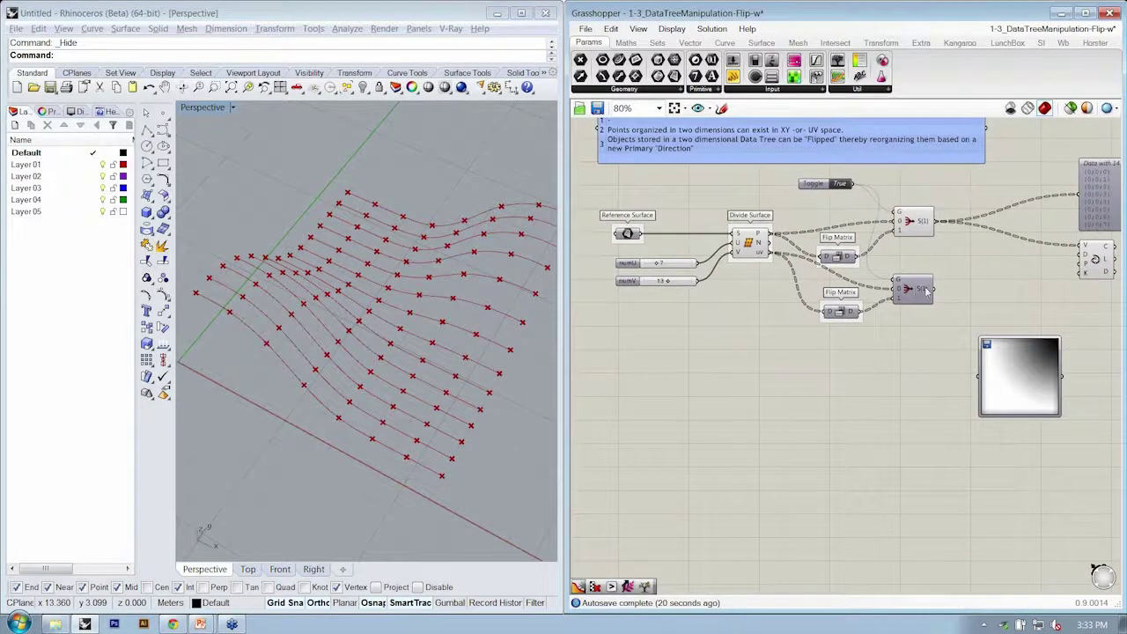
pyautogui.moveTo(925, 292)
pyautogui.rightClick(627, 234)
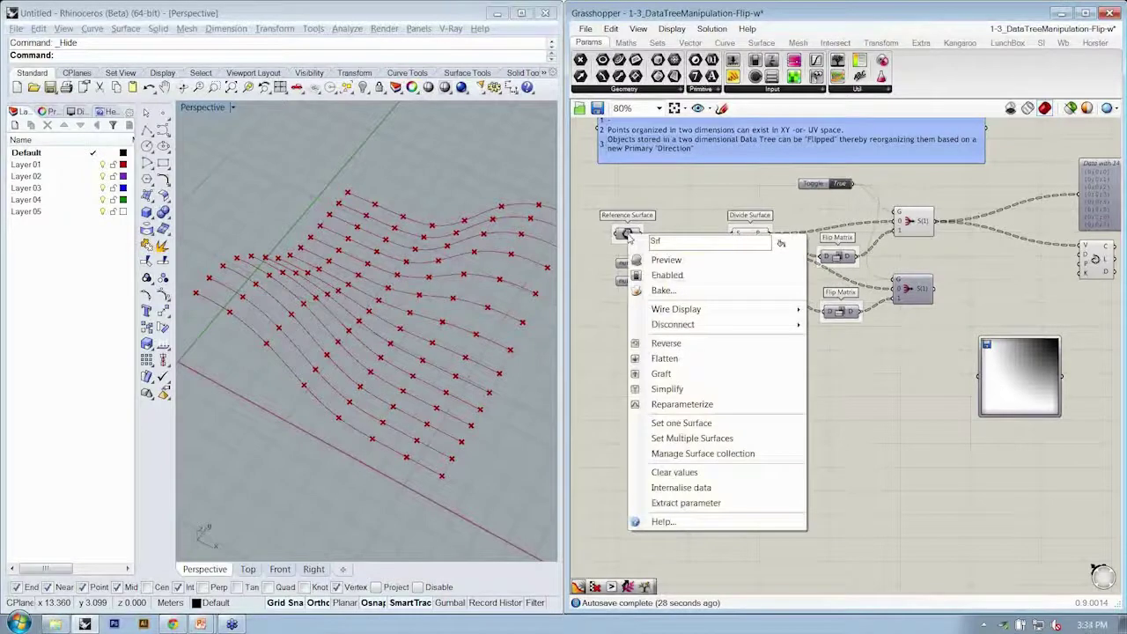
pyautogui.click(683, 408)
# Step: Connect the lower Stream Filter's output to the Image Sampler and move the sampler closer to the filter
pyautogui.moveTo(663, 246); pyautogui.dragTo(677, 243, button='right')
pyautogui.moveTo(923, 295); pyautogui.dragTo(769, 281, button='right')
pyautogui.scroll(3, 769, 282)
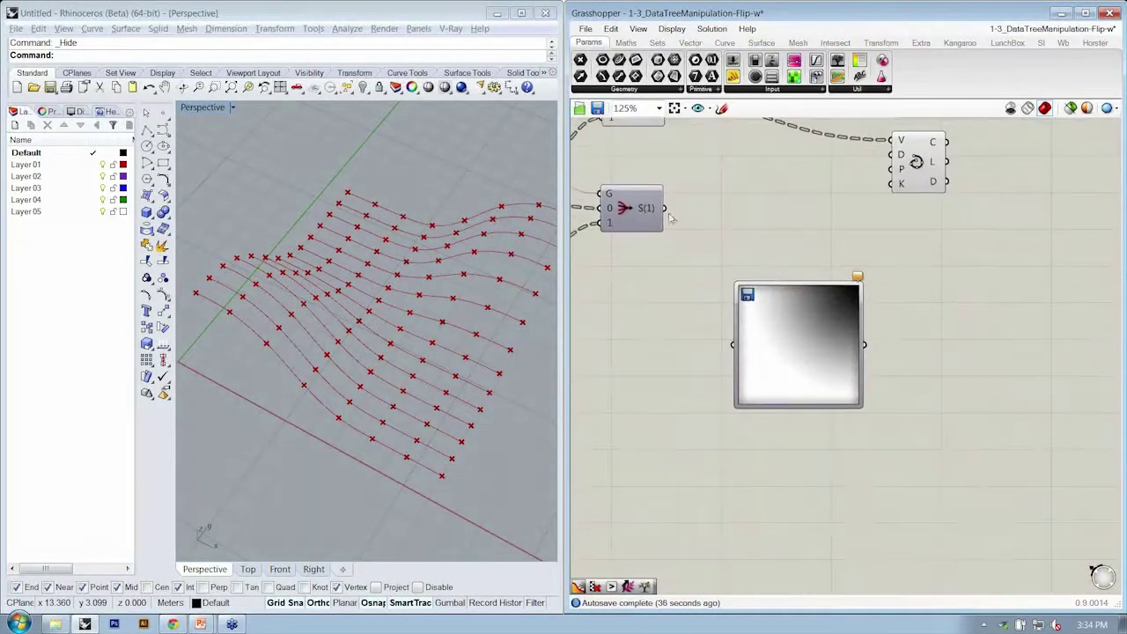
pyautogui.moveTo(664, 208); pyautogui.dragTo(731, 345)
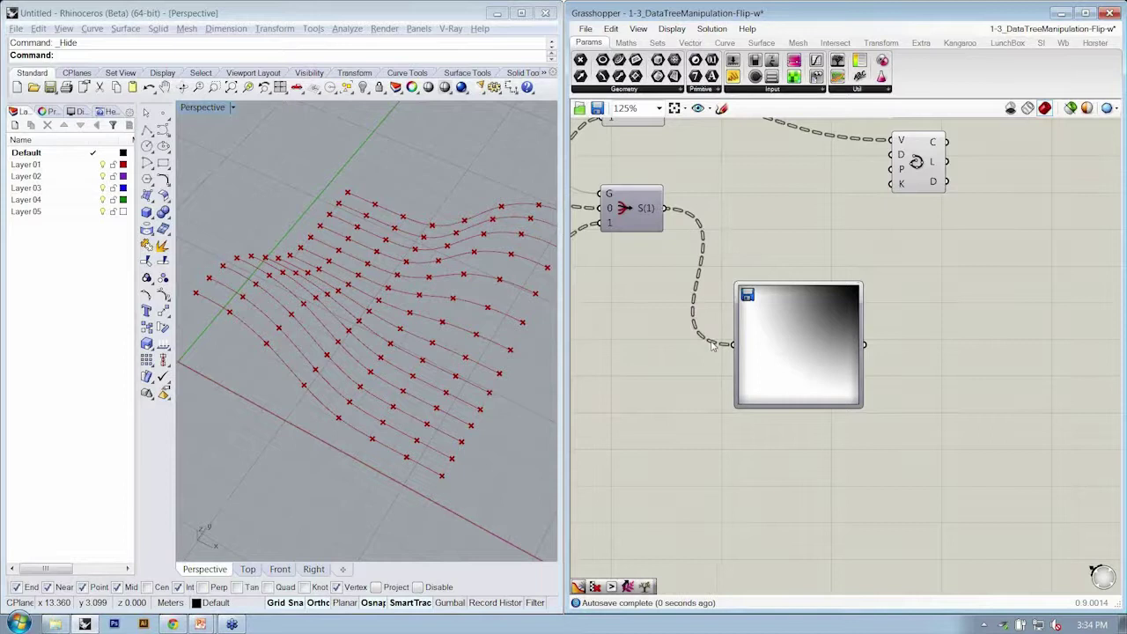
pyautogui.moveTo(828, 355); pyautogui.dragTo(897, 242)
# Step: Add a Panel beside the Image Sampler and feed it from the sampler's output
pyautogui.click(734, 77)
pyautogui.click(947, 349)
pyautogui.moveTo(916, 312); pyautogui.dragTo(892, 332)
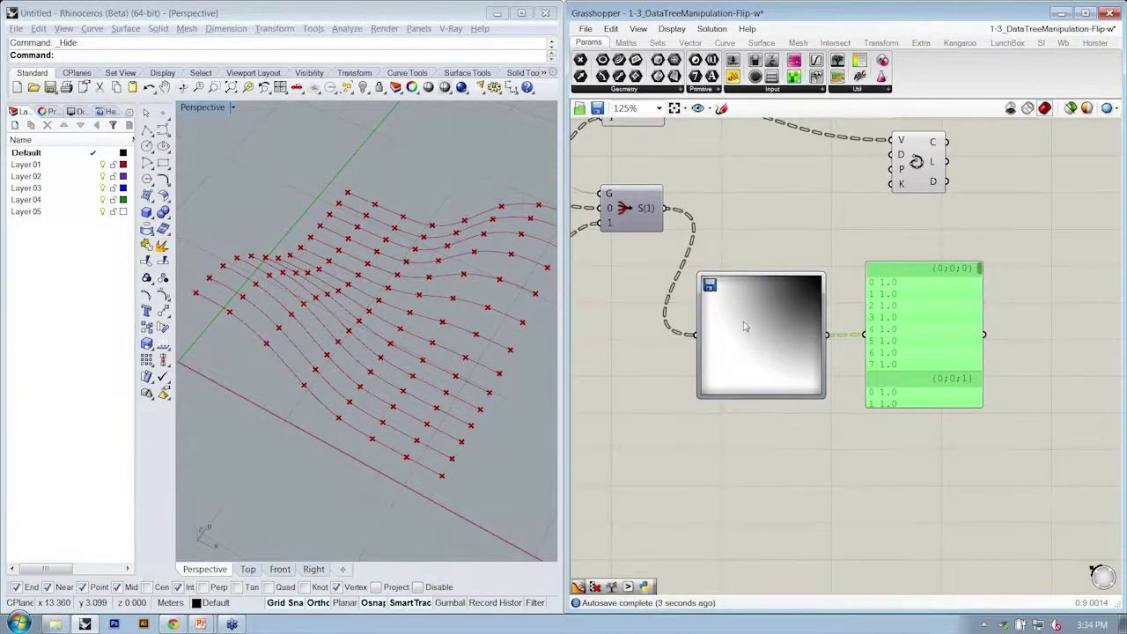
pyautogui.doubleClick(744, 326)
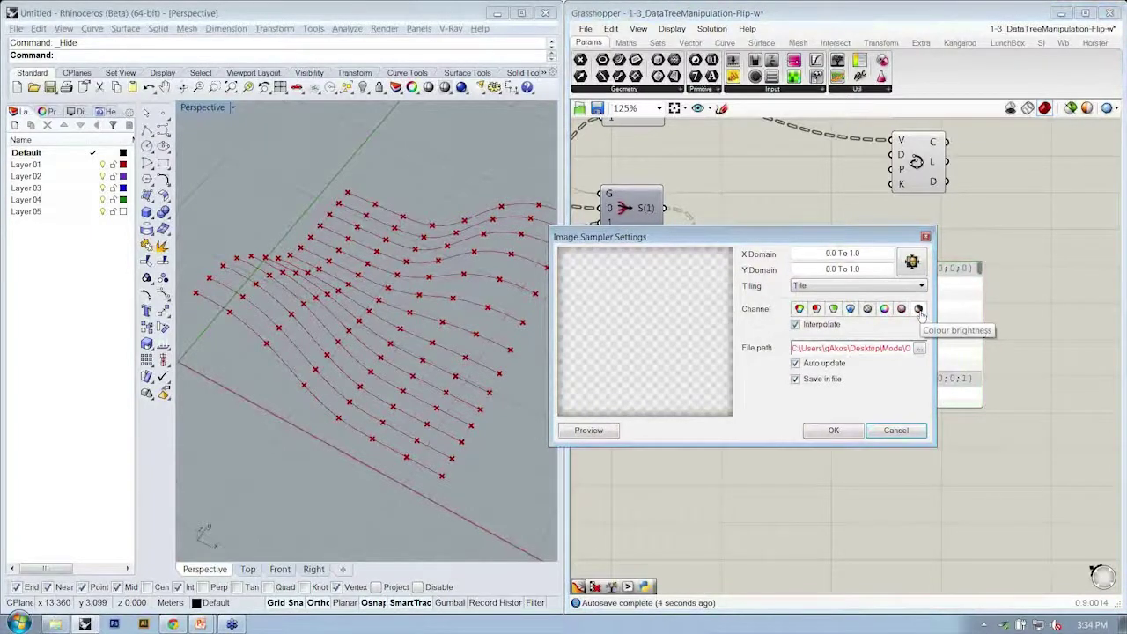
pyautogui.click(919, 310)
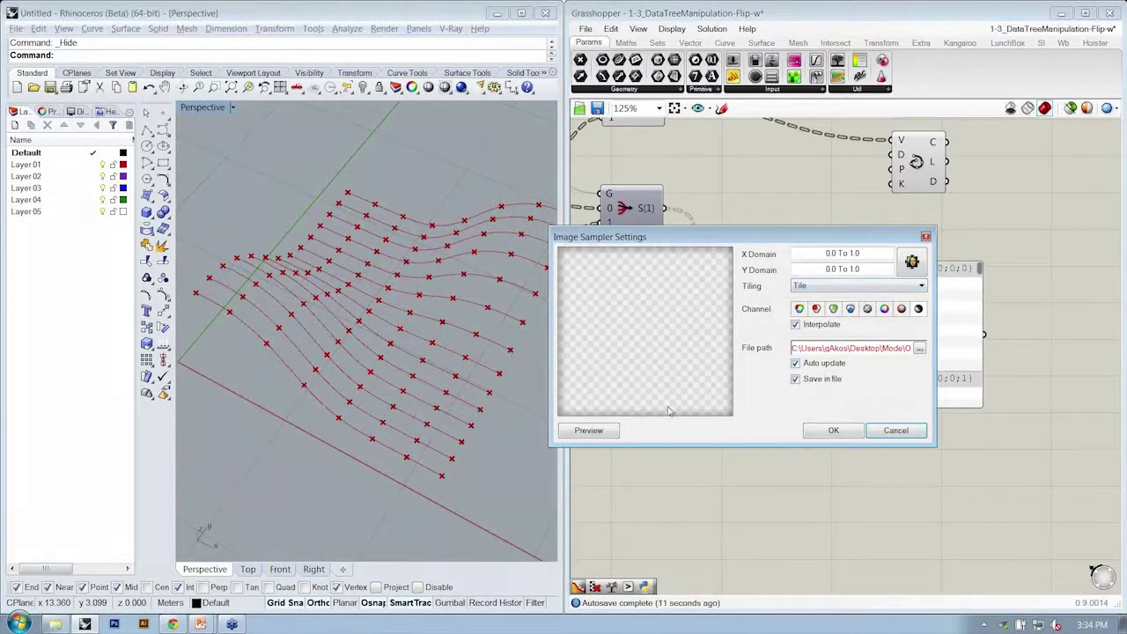
pyautogui.click(833, 430)
# Step: Move the Panel with the sampled values farther from the Image Sampler
pyautogui.scroll(-1, 896, 412)
pyautogui.moveTo(887, 381); pyautogui.dragTo(906, 421, button='right')
pyautogui.moveTo(941, 377); pyautogui.dragTo(1000, 386)
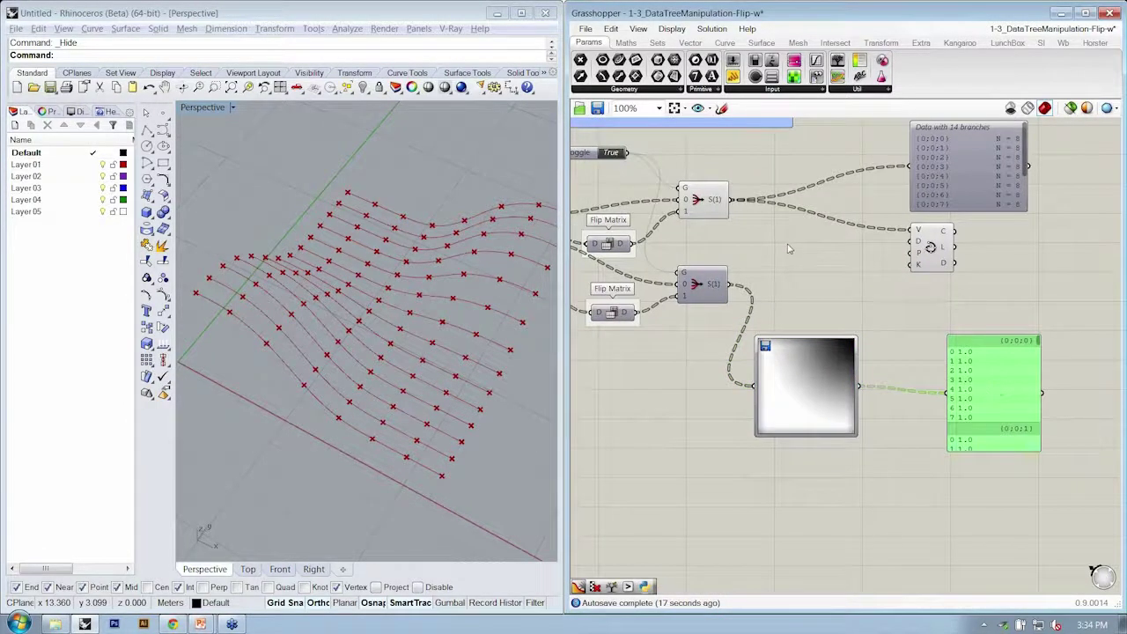
# Step: Raise the upper Flip Matrix slightly, lower the second Flip Matrix and Stream Filter together, and bring the Image Sampler close beside them
pyautogui.moveTo(789, 249); pyautogui.dragTo(910, 237, button='right')
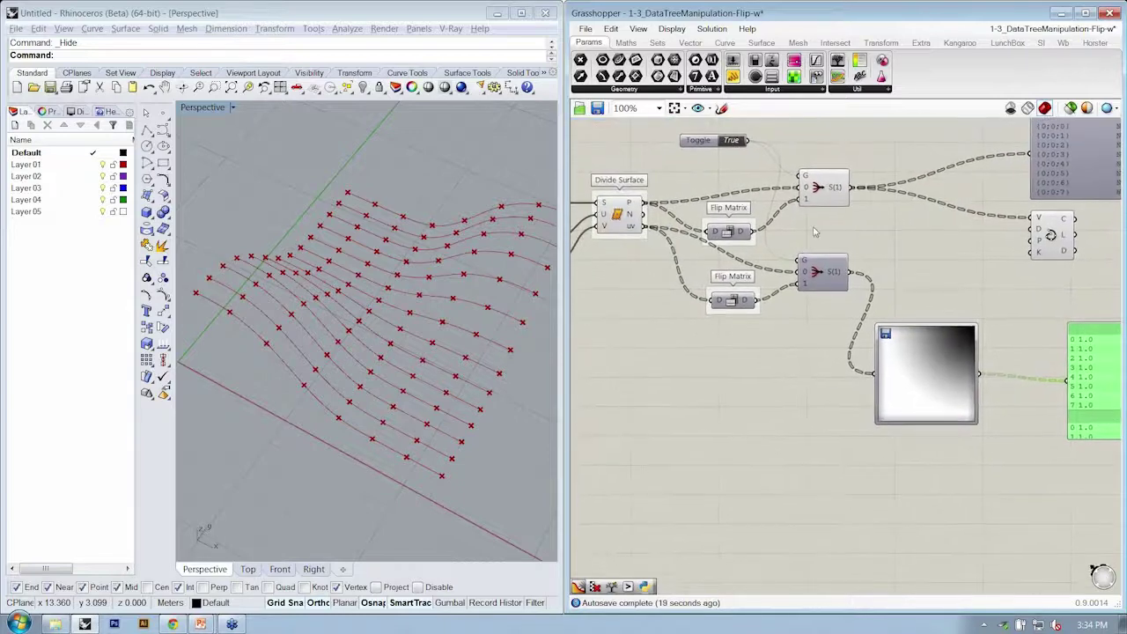
pyautogui.moveTo(735, 229); pyautogui.dragTo(741, 221)
pyautogui.click(876, 273)
pyautogui.moveTo(848, 331); pyautogui.dragTo(712, 261)
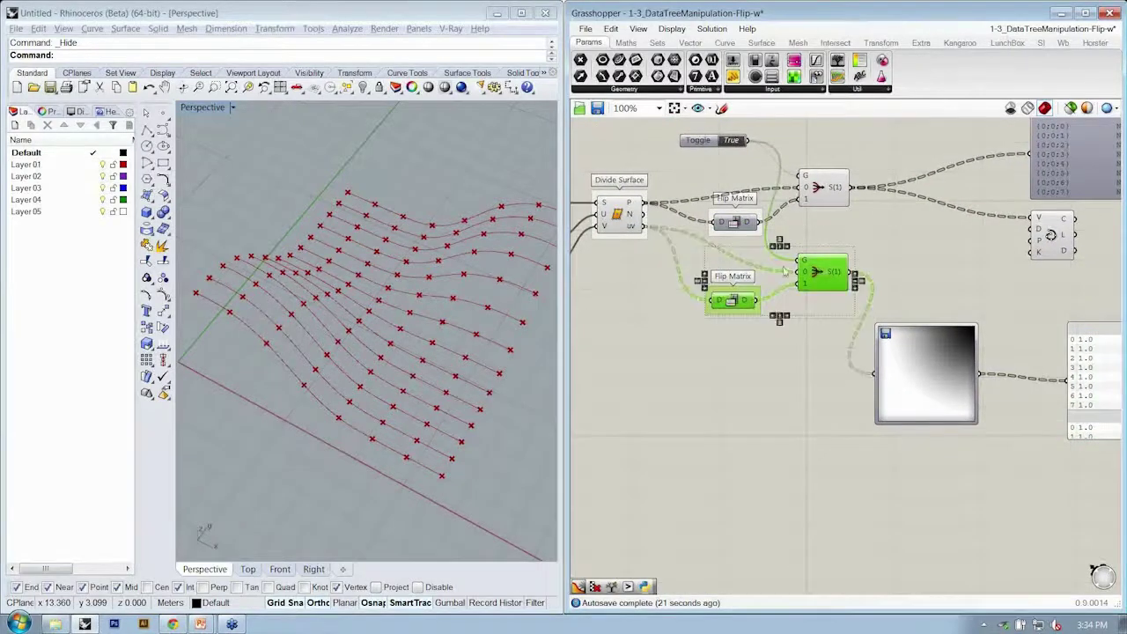
pyautogui.moveTo(819, 268); pyautogui.dragTo(820, 300)
pyautogui.moveTo(957, 382); pyautogui.dragTo(948, 352)
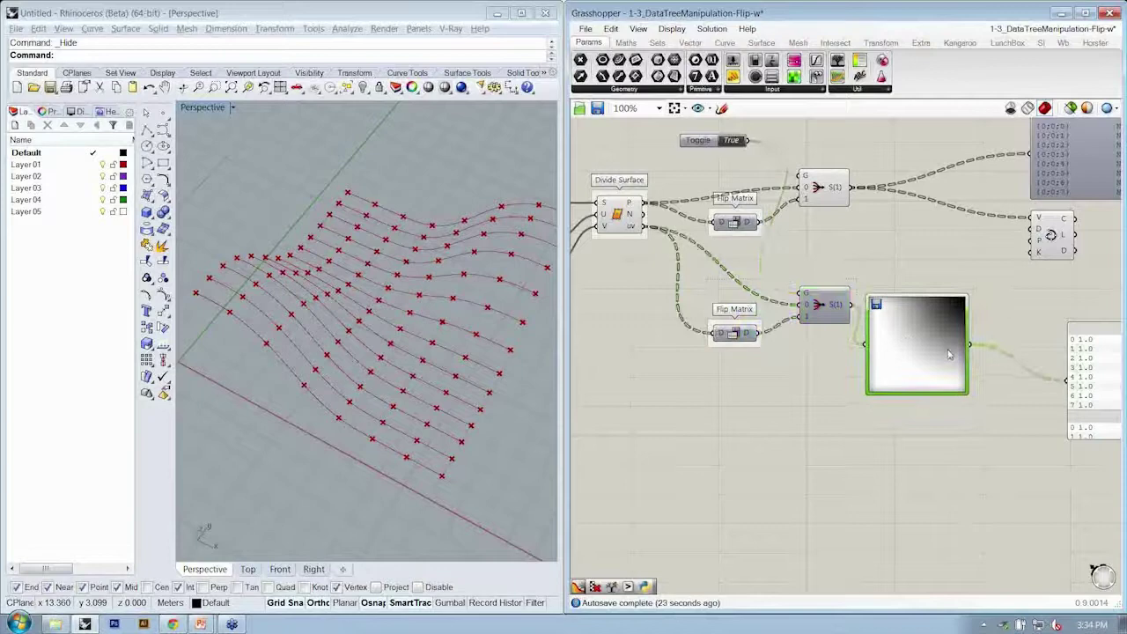
# Step: Move Interpolate farther from the upper Stream Filter and inspect that filter's output tree against the curves in the viewport
pyautogui.moveTo(1008, 250); pyautogui.dragTo(966, 258, button='right')
pyautogui.moveTo(1011, 253); pyautogui.dragTo(1091, 250)
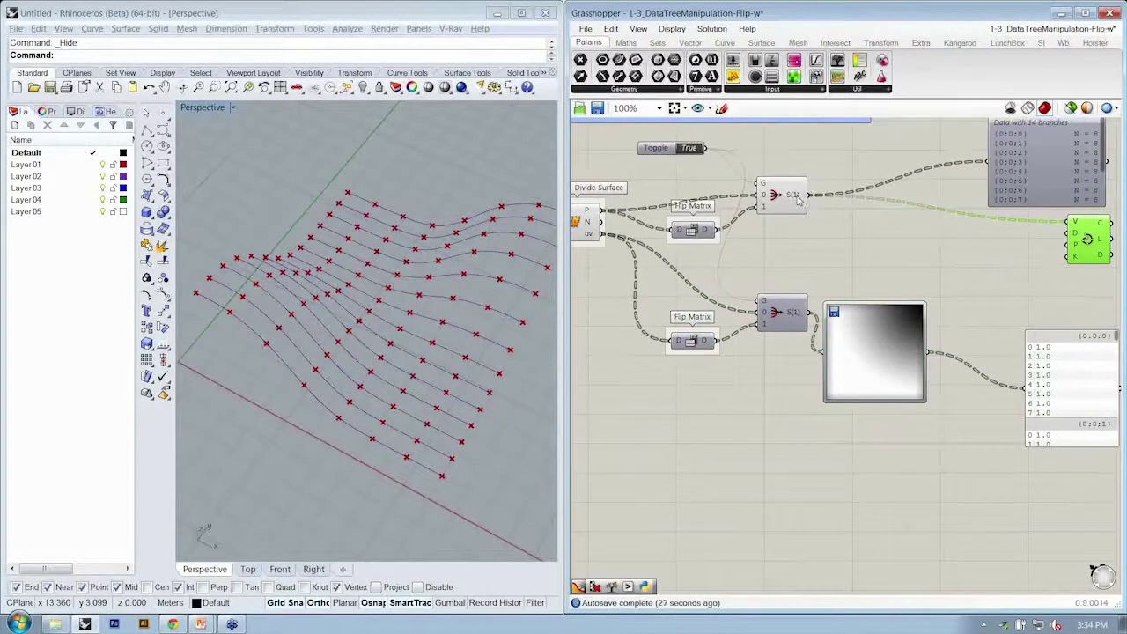
pyautogui.moveTo(797, 200)
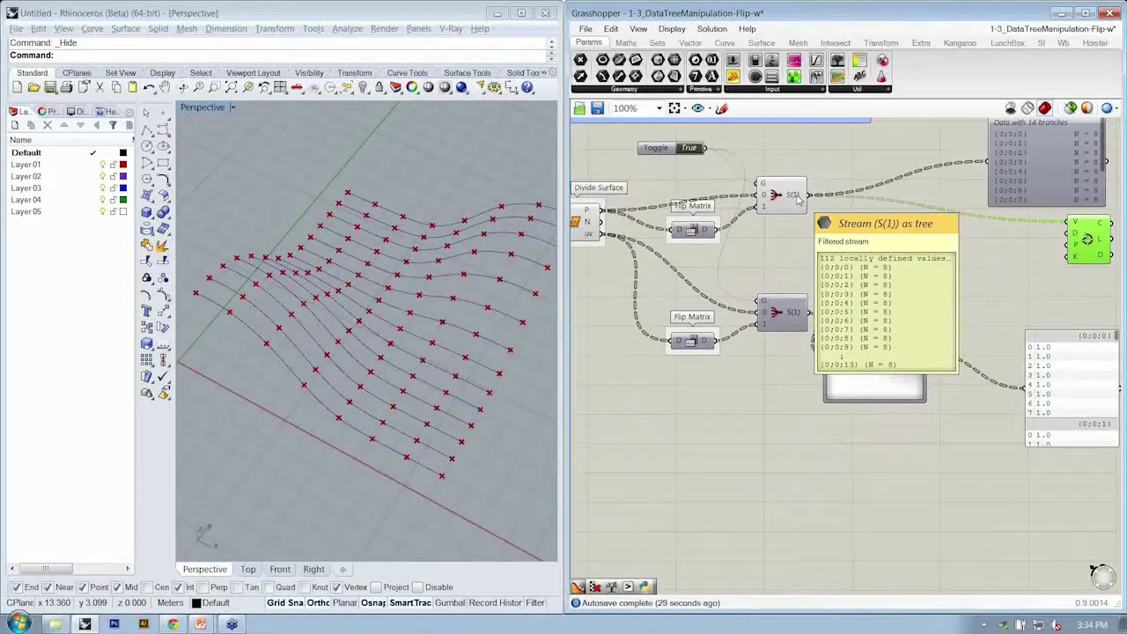
pyautogui.moveTo(452, 432); pyautogui.dragTo(375, 386, button='right')
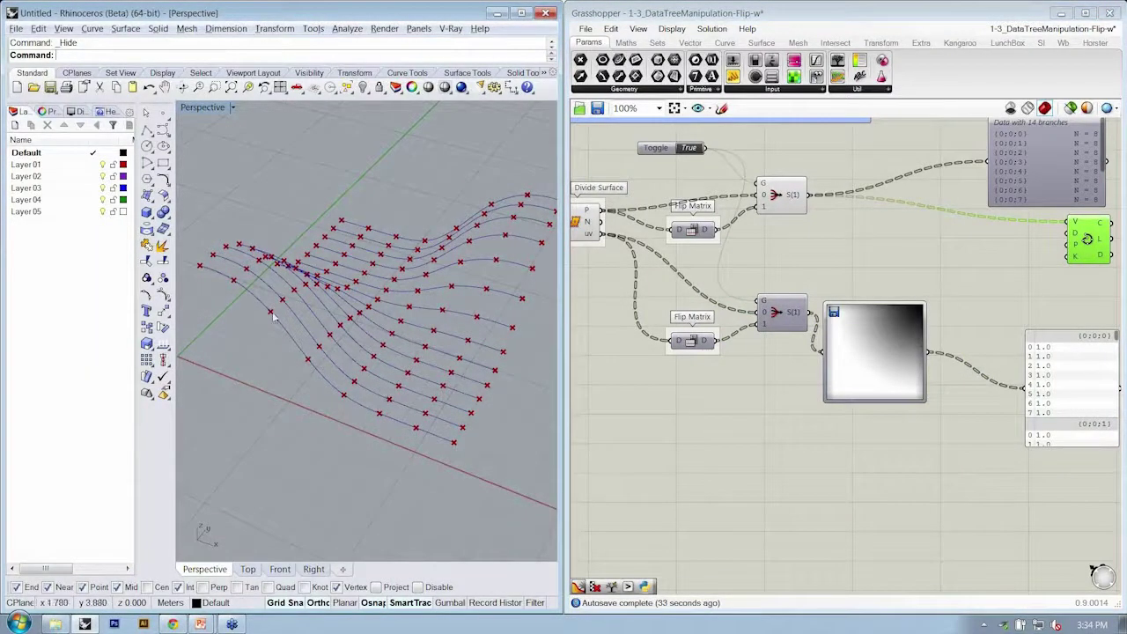
pyautogui.moveTo(256, 333); pyautogui.dragTo(344, 374, button='right')
# Step: Line up the Image Sampler with the lower Stream Filter and shift both down together with the lower Flip Matrix
pyautogui.moveTo(891, 387); pyautogui.dragTo(890, 359)
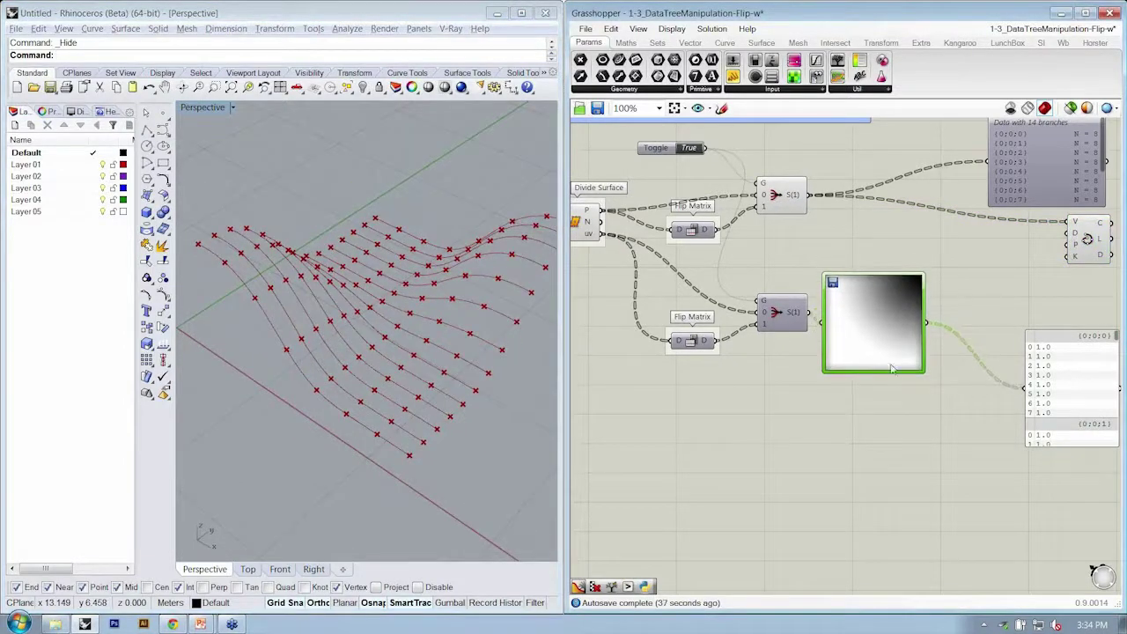
pyautogui.moveTo(909, 450); pyautogui.dragTo(641, 258)
pyautogui.moveTo(778, 311); pyautogui.dragTo(780, 338)
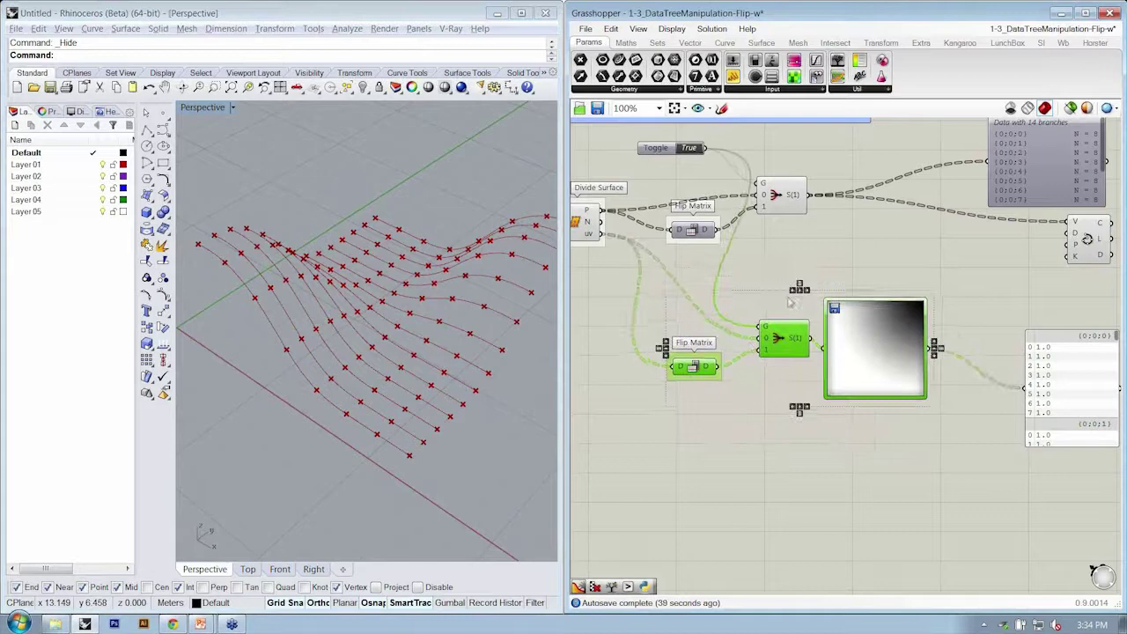
pyautogui.click(827, 236)
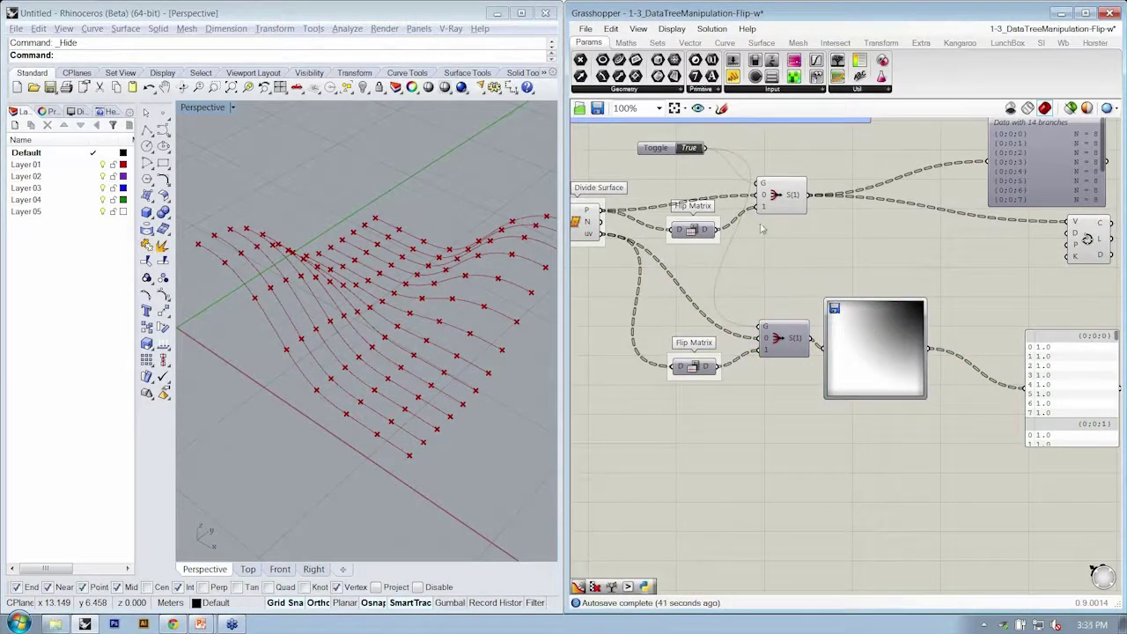
# Step: Duplicate the upper Flip Matrix and Stream Filter pair below the original and feed both copies from Divide Surface's N output
pyautogui.moveTo(763, 229); pyautogui.dragTo(787, 230, button='right')
pyautogui.moveTo(828, 255); pyautogui.dragTo(684, 185)
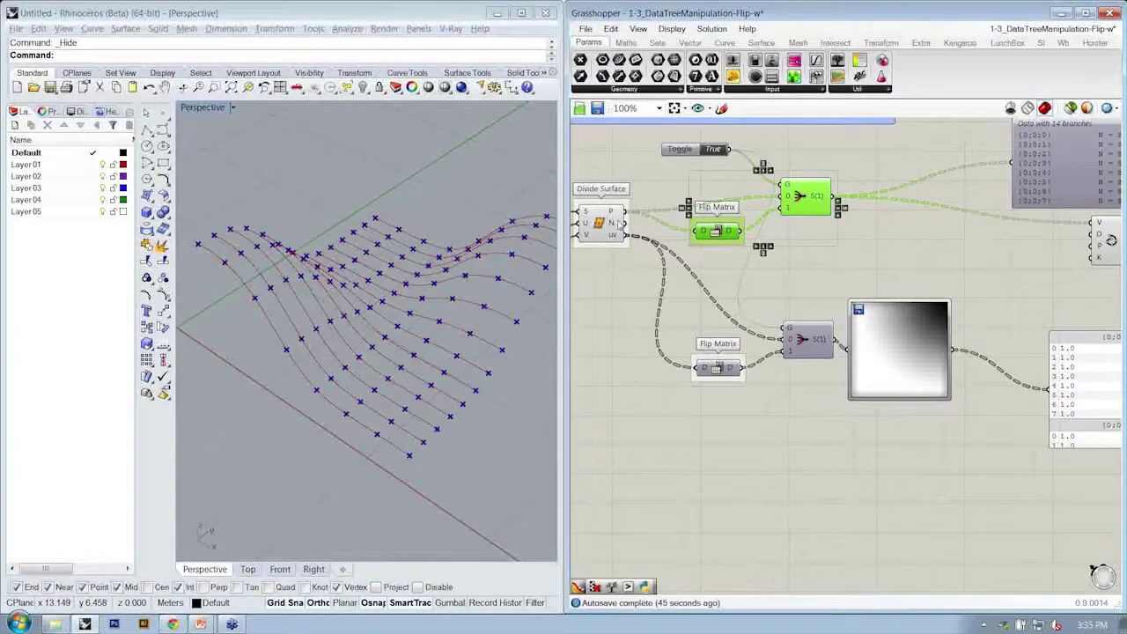
pyautogui.keyDown('alt'); pyautogui.moveTo(817, 206); pyautogui.dragTo(821, 279); pyautogui.keyUp('alt')
pyautogui.click(821, 236)
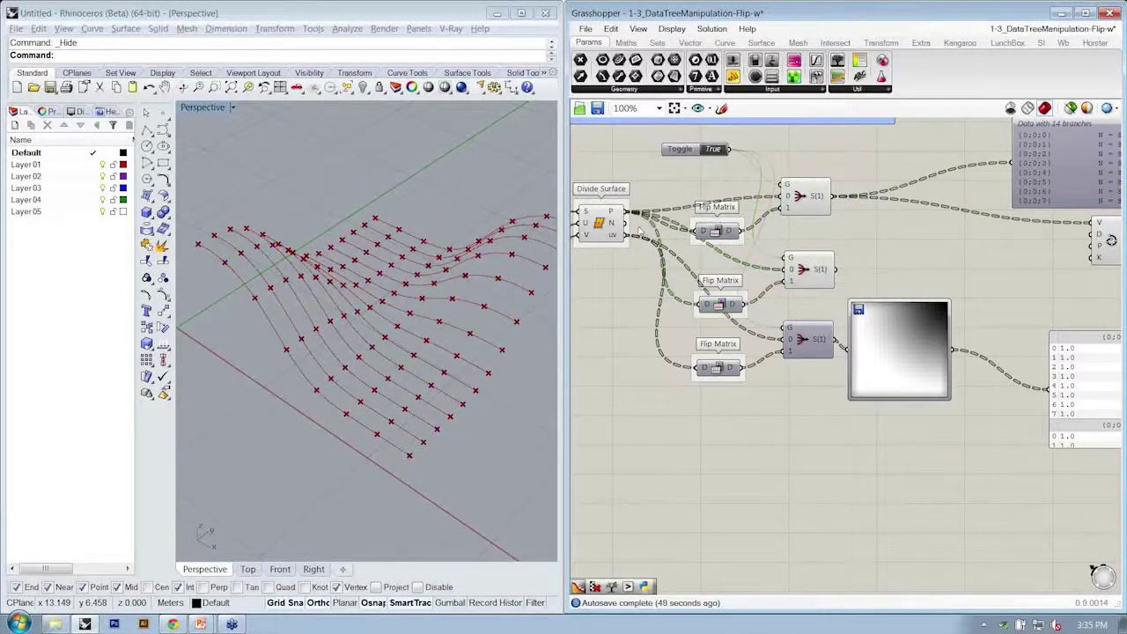
pyautogui.moveTo(626, 223); pyautogui.dragTo(698, 305)
pyautogui.moveTo(626, 223); pyautogui.dragTo(700, 183)
pyautogui.moveTo(619, 214)
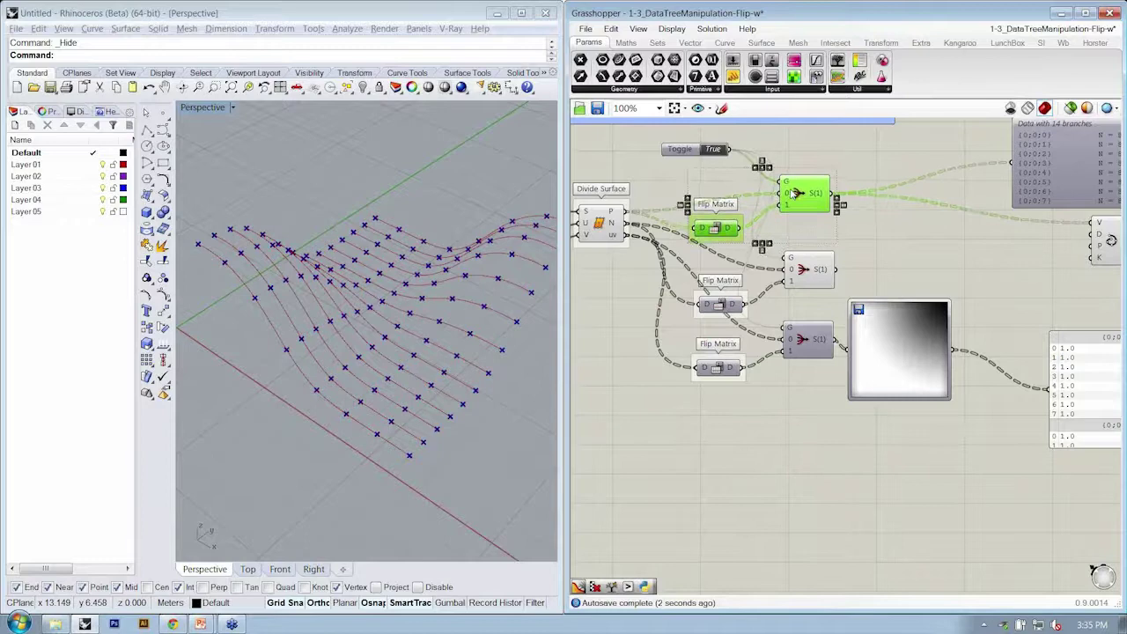
# Step: Spread out the three Flip Matrix and Stream Filter pairs, raising the upper two and lowering the bottom one
pyautogui.moveTo(793, 194); pyautogui.dragTo(795, 183)
pyautogui.moveTo(820, 315); pyautogui.dragTo(728, 272)
pyautogui.moveTo(799, 269); pyautogui.dragTo(804, 259)
pyautogui.click(810, 394)
pyautogui.moveTo(810, 395); pyautogui.dragTo(703, 322)
pyautogui.moveTo(797, 340); pyautogui.dragTo(797, 372)
pyautogui.click(808, 332)
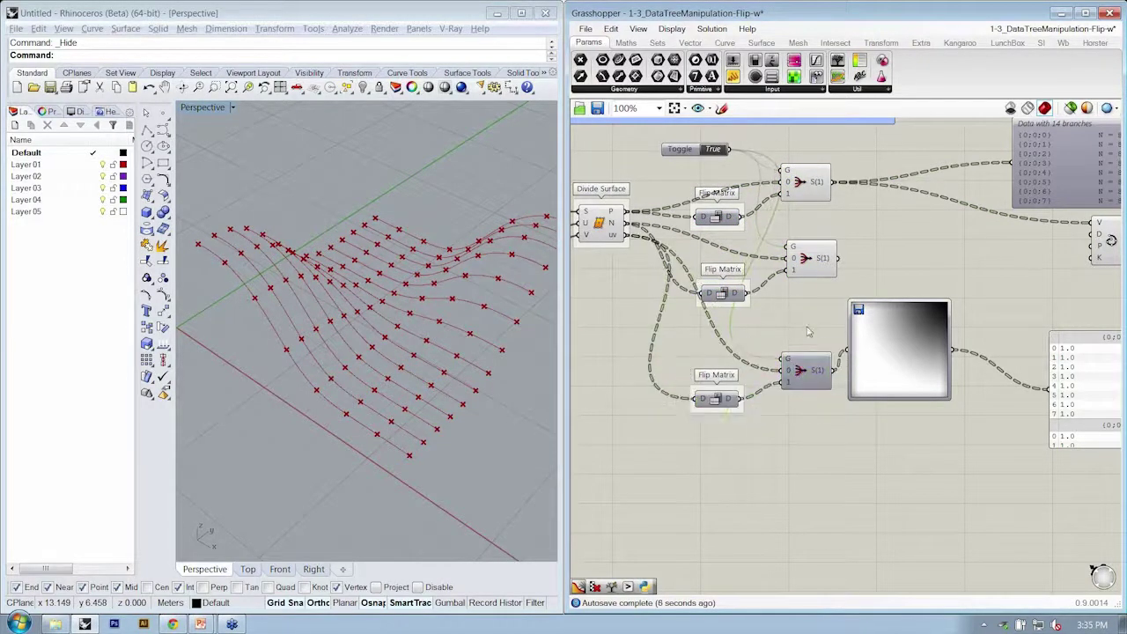
# Step: Lower the Image Sampler so it sits beside the bottom Stream Filter
pyautogui.moveTo(867, 350); pyautogui.dragTo(896, 393)
pyautogui.click(879, 328)
pyautogui.moveTo(870, 310); pyautogui.dragTo(862, 312, button='right')
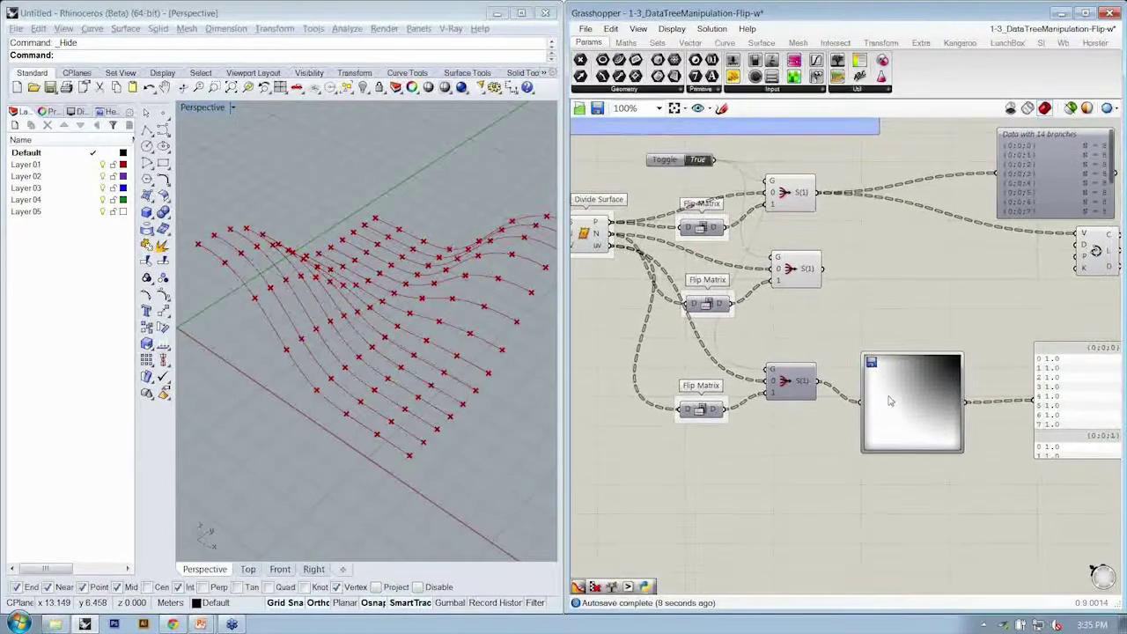
pyautogui.moveTo(890, 402); pyautogui.dragTo(869, 386)
# Step: Align the middle Stream Filter with the other two and put it in a group labelled "Normal Vectors"
pyautogui.moveTo(799, 269); pyautogui.dragTo(796, 277)
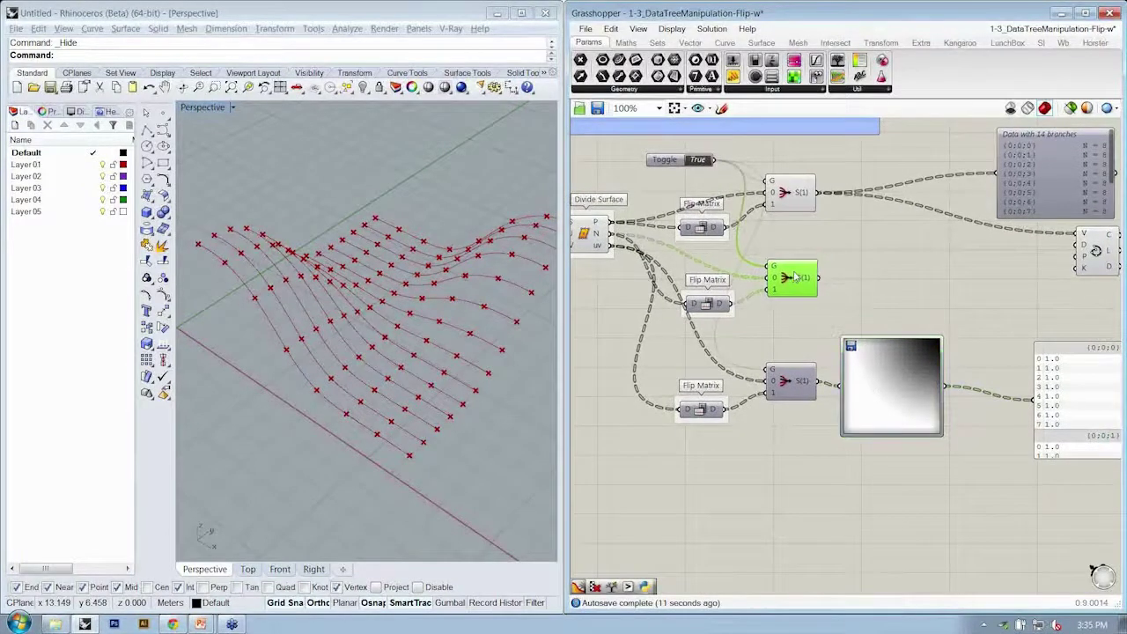
pyautogui.rightClick(800, 303)
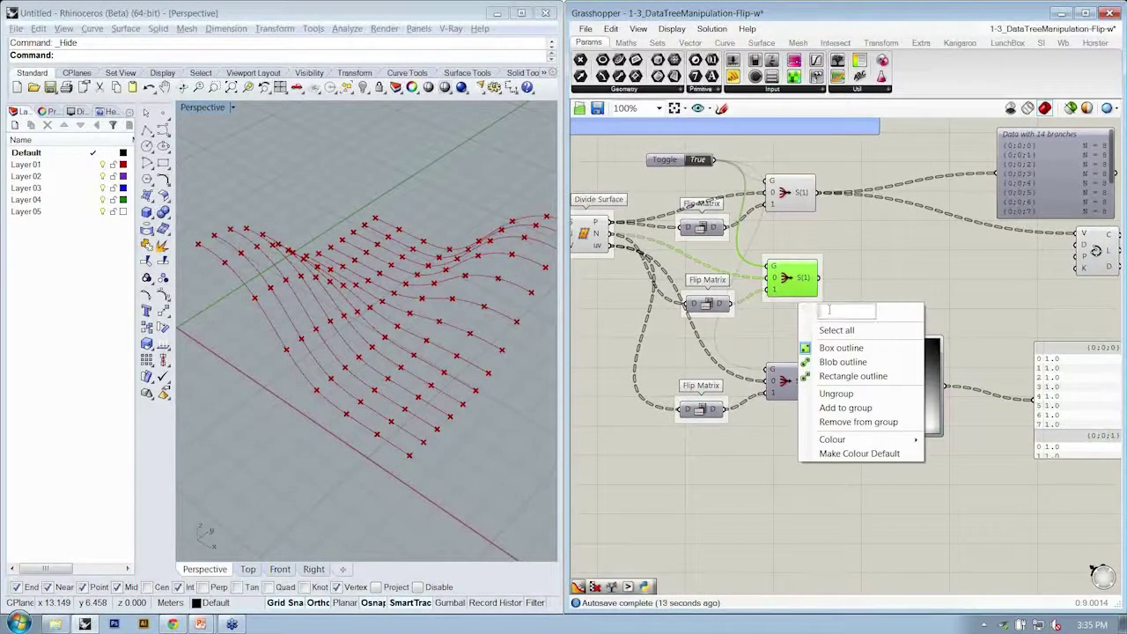
pyautogui.write('Normal Vectors')
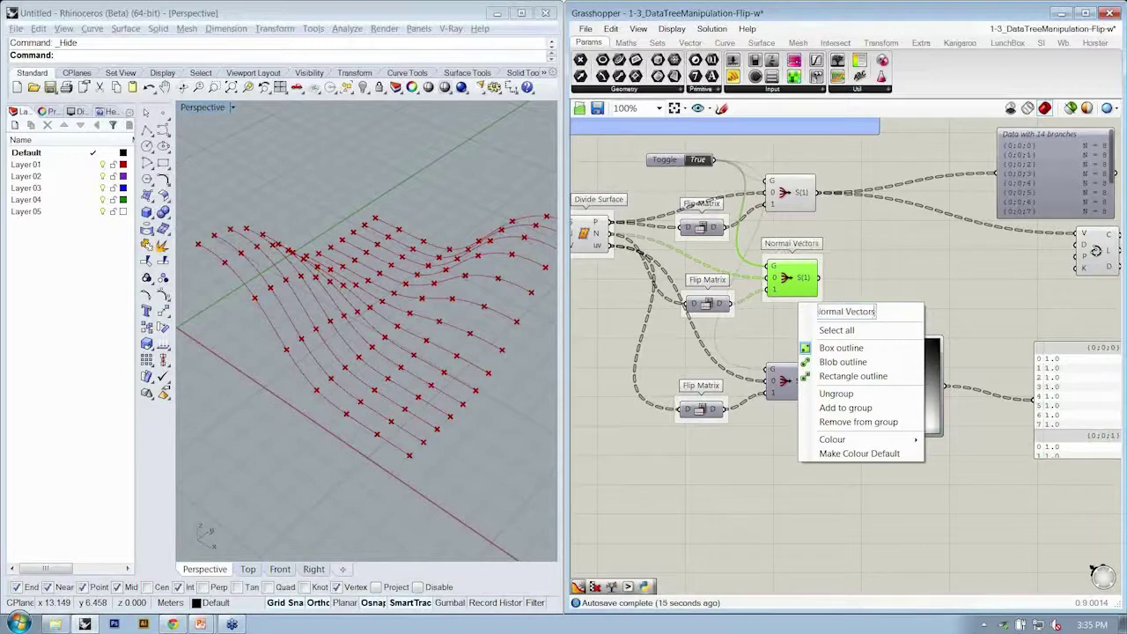
pyautogui.press('Return')
# Step: Group the upper Stream Filter and label the group "Points XYZ"
pyautogui.click(783, 172)
pyautogui.click(786, 194)
pyautogui.hotkey('ctrl', 'g')
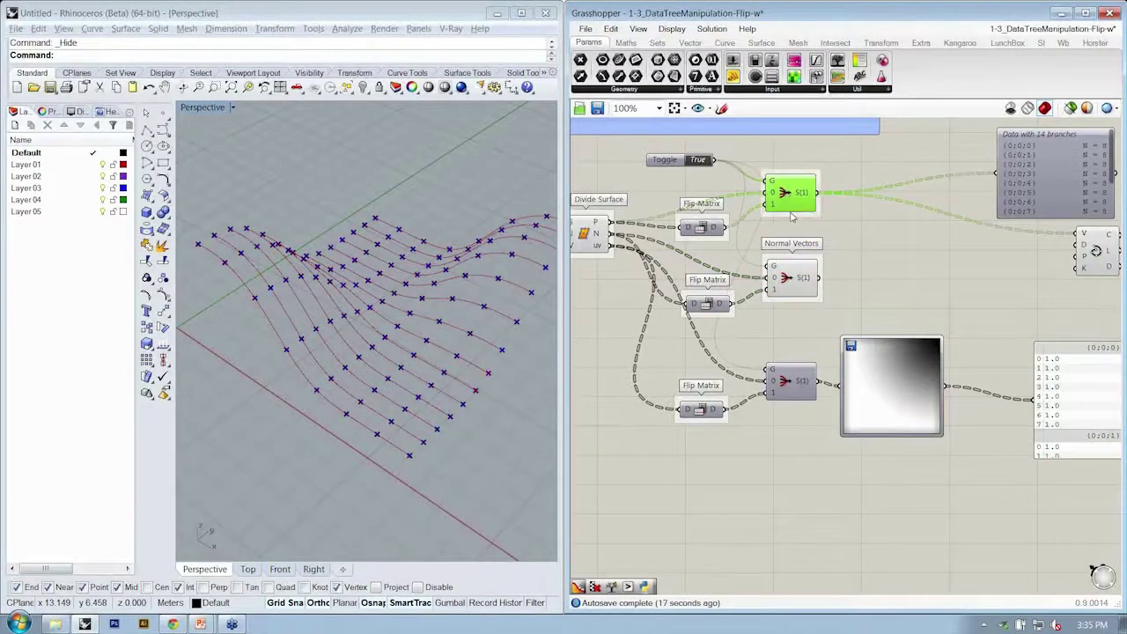
pyautogui.rightClick(791, 217)
pyautogui.write('Po')
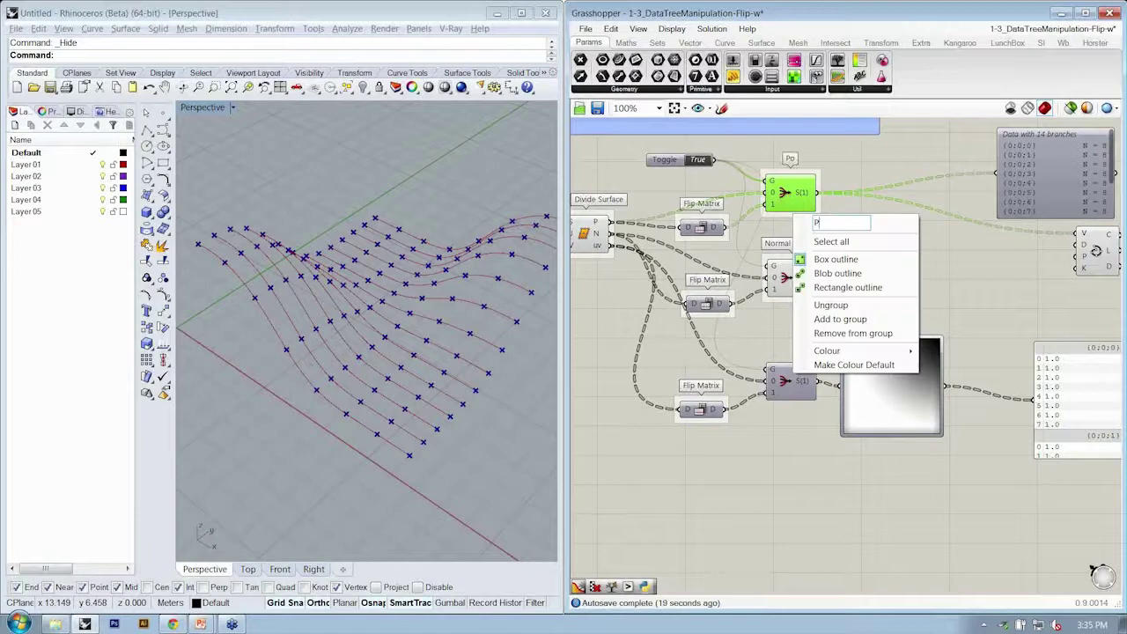
pyautogui.write('ints XY')
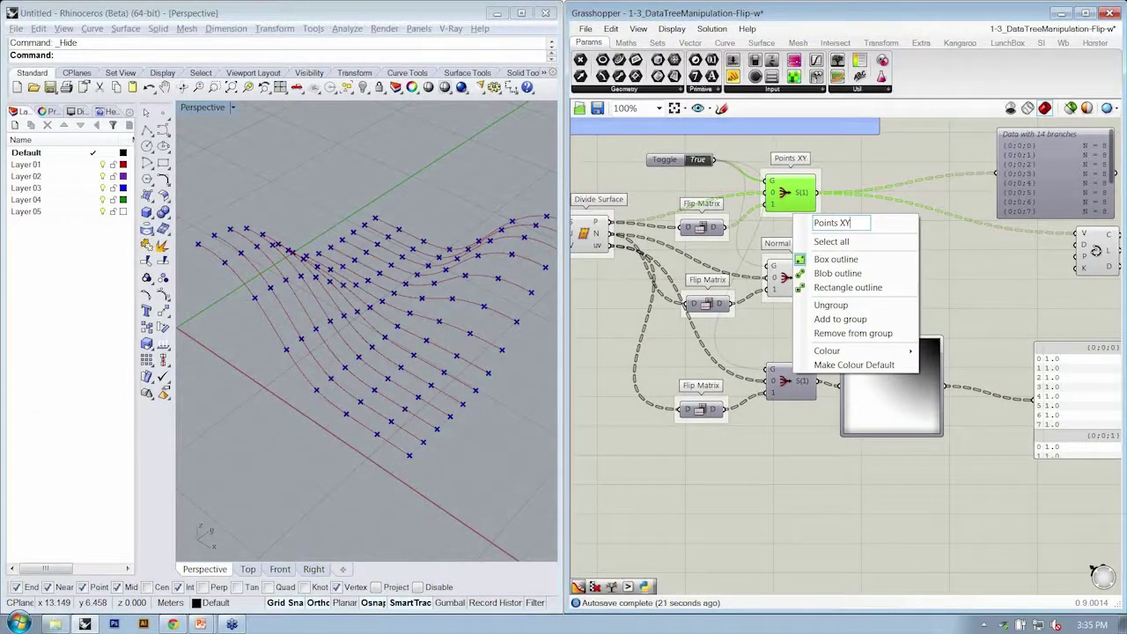
pyautogui.write('Z')
pyautogui.press('Return')
# Step: Group the bottom Stream Filter and label the group "Points UVW"
pyautogui.click(791, 387)
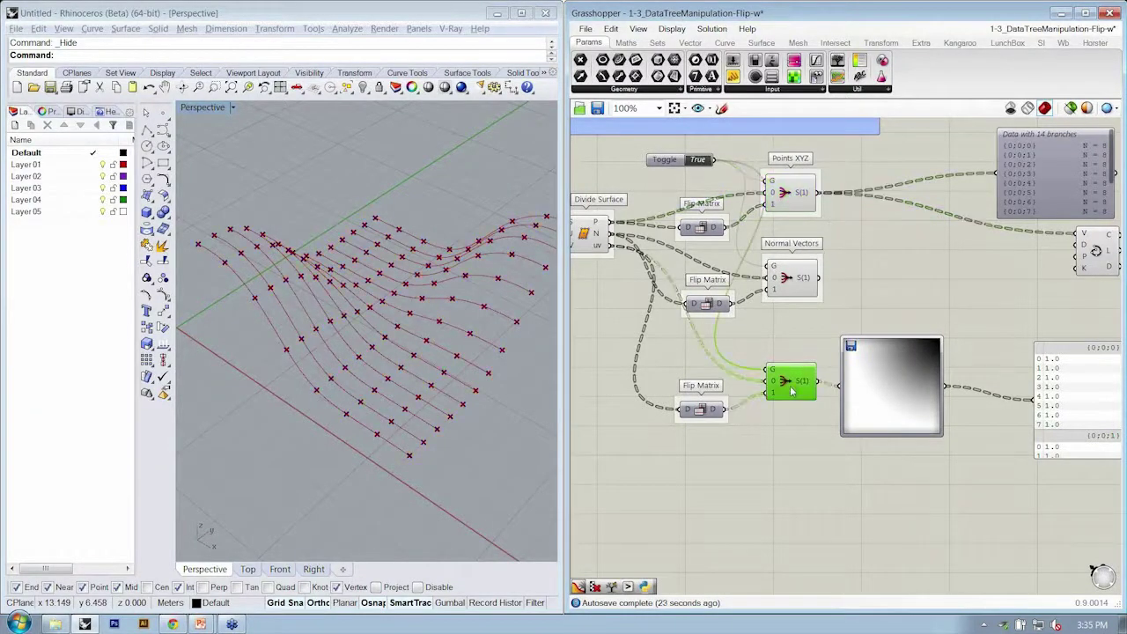
pyautogui.rightClick(791, 409)
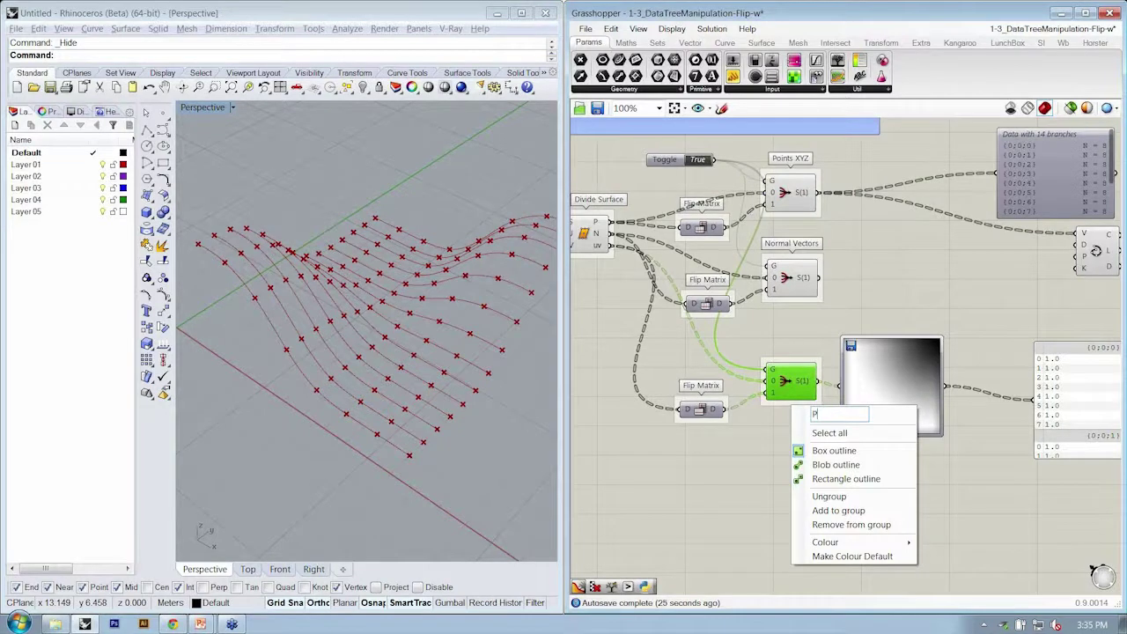
pyautogui.write('Points UVW')
pyautogui.click(871, 276)
# Step: Nudge the Image Sampler closer to the Points UVW filter and look through the brightness values in its Panel
pyautogui.moveTo(919, 394); pyautogui.dragTo(912, 388)
pyautogui.click(931, 305)
pyautogui.moveTo(919, 292); pyautogui.dragTo(842, 279, button='right')
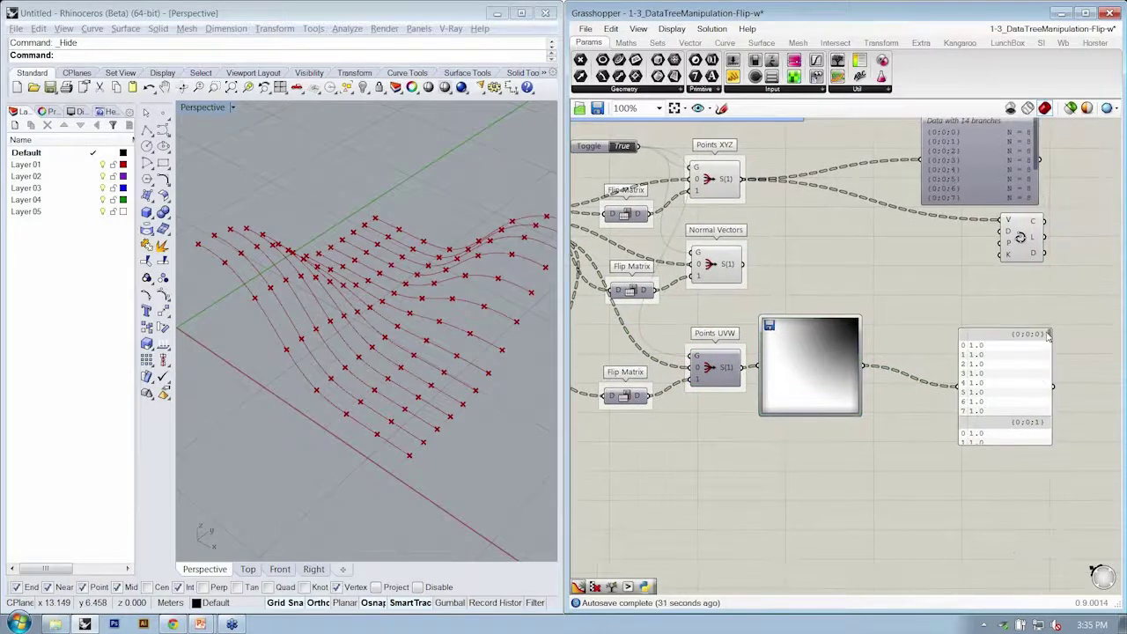
pyautogui.moveTo(1047, 335); pyautogui.dragTo(1050, 365)
pyautogui.moveTo(858, 248); pyautogui.dragTo(912, 276, button='right')
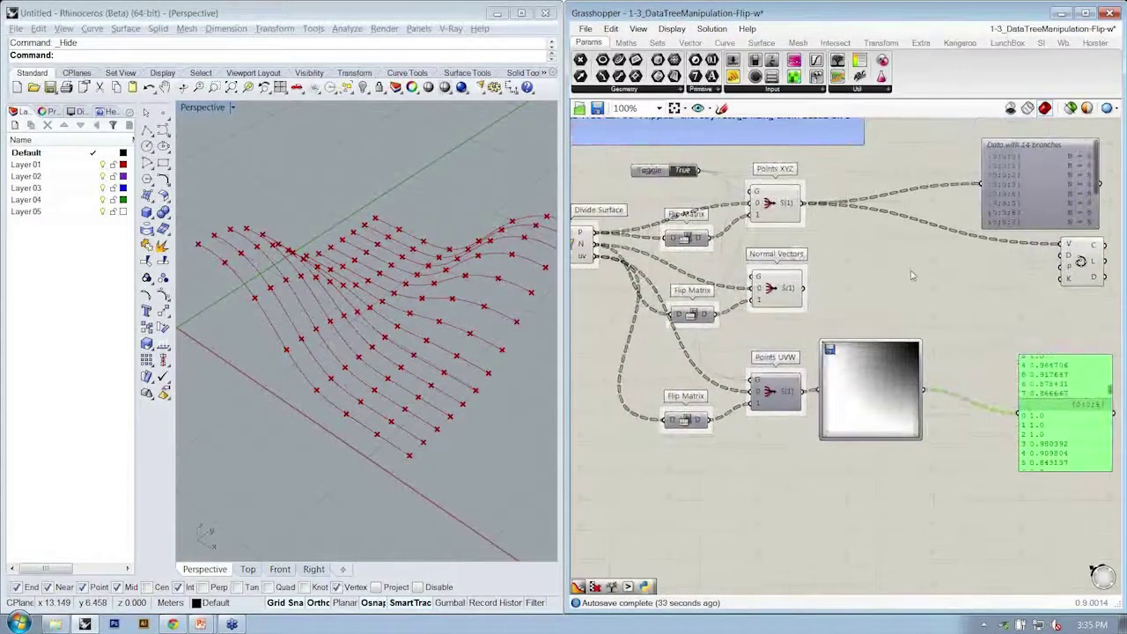
# Step: Add a Multiplication component with the Normal Vectors filter feeding A and the Image Sampler feeding B
pyautogui.click(627, 44)
pyautogui.click(655, 89)
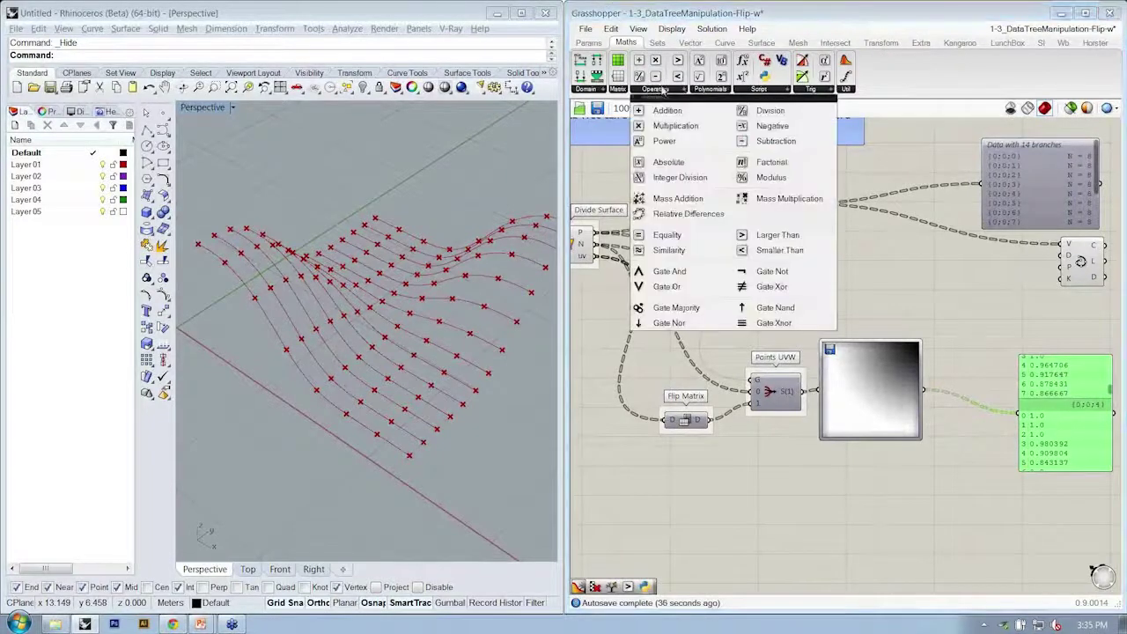
pyautogui.moveTo(870, 298); pyautogui.dragTo(973, 315)
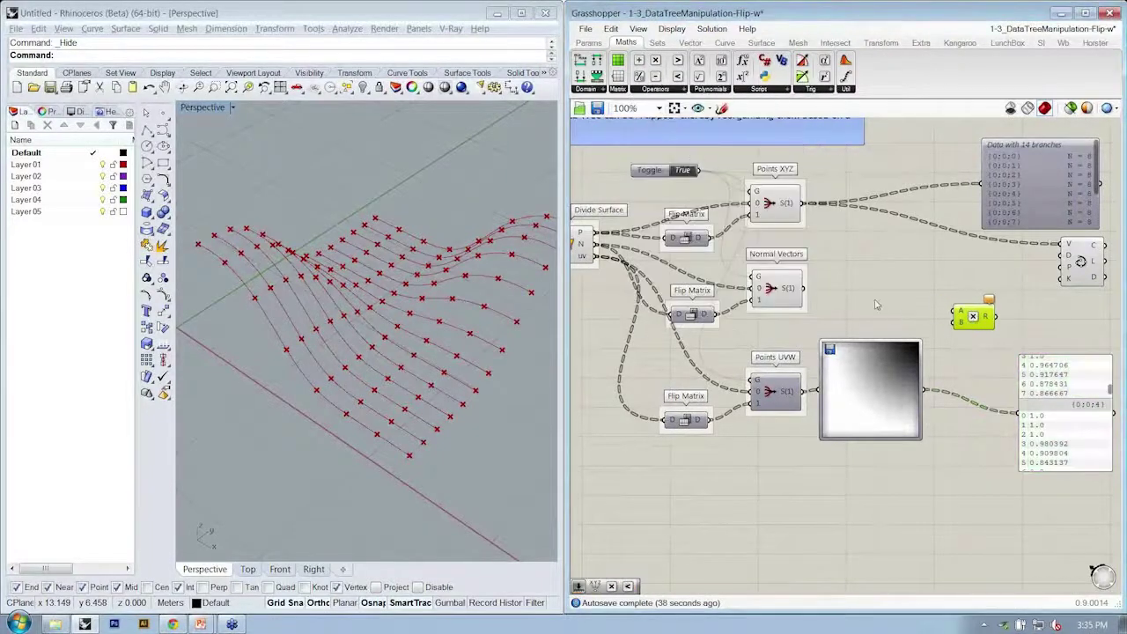
pyautogui.moveTo(805, 290); pyautogui.dragTo(884, 396)
pyautogui.moveTo(981, 318); pyautogui.dragTo(974, 313)
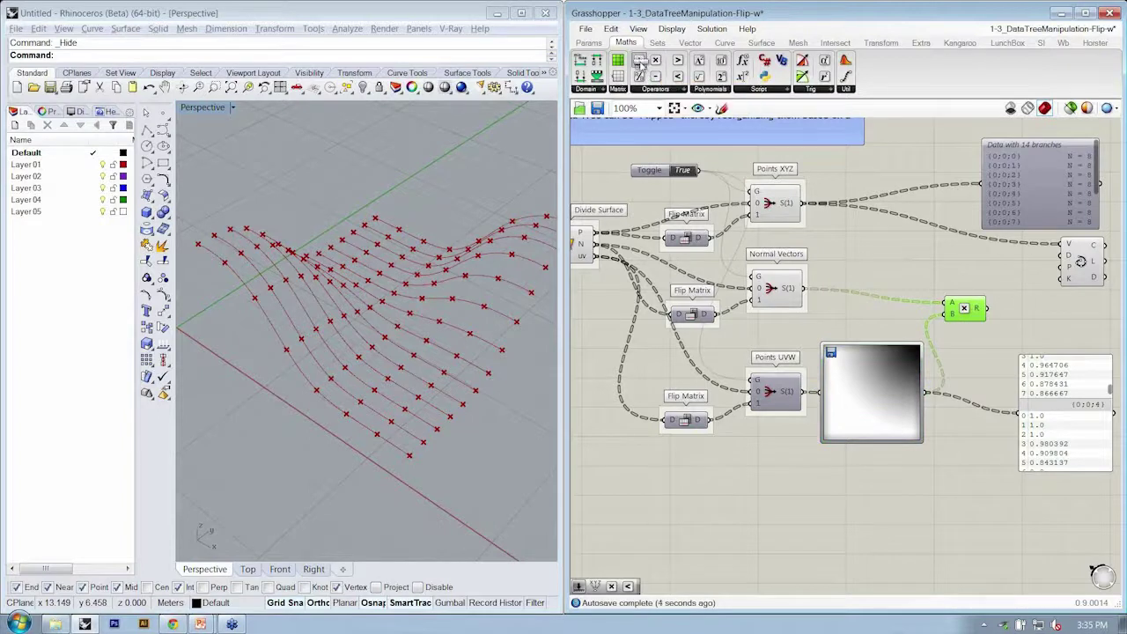
# Step: Add an Addition component with the Points XYZ filter feeding A and the Multiplication result feeding B
pyautogui.moveTo(641, 67); pyautogui.dragTo(1014, 277)
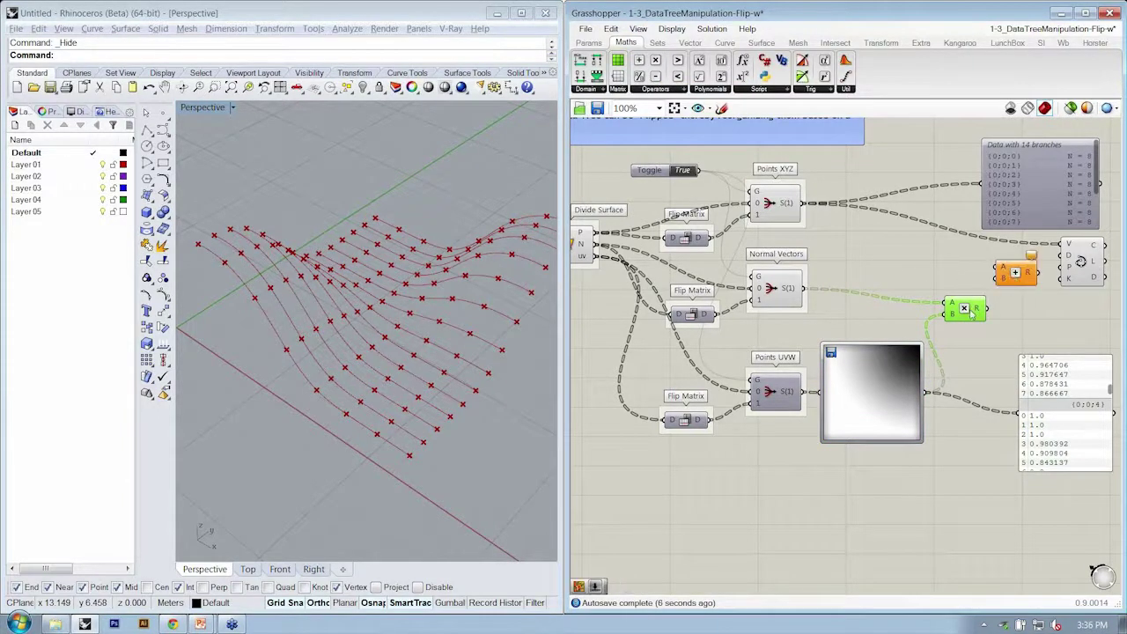
pyautogui.moveTo(972, 315); pyautogui.dragTo(975, 306)
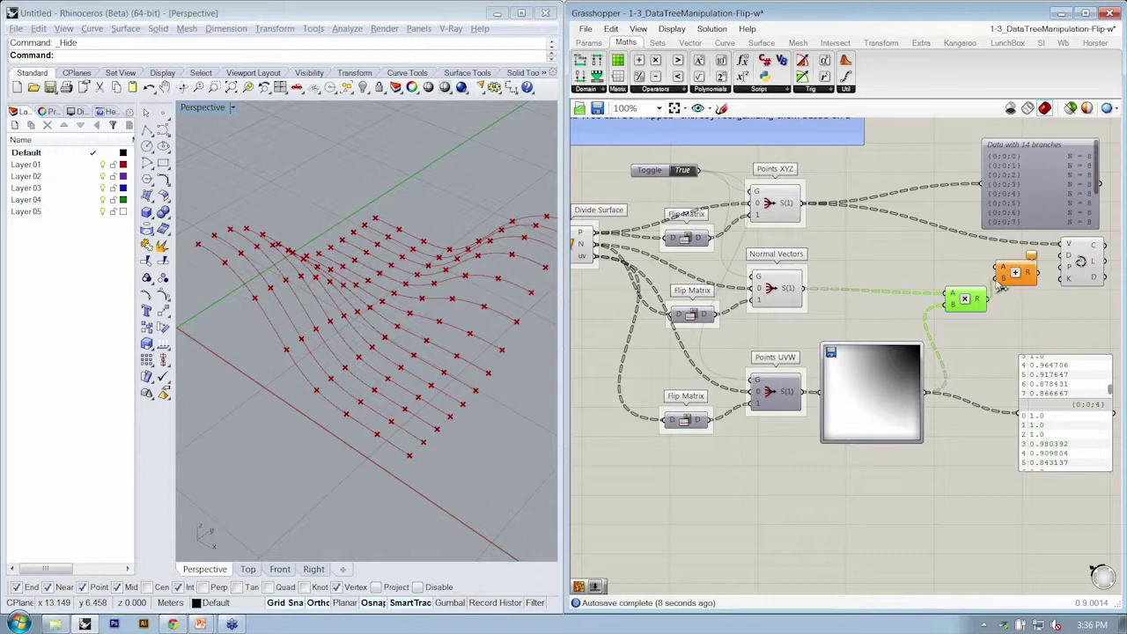
pyautogui.moveTo(998, 266); pyautogui.dragTo(808, 209)
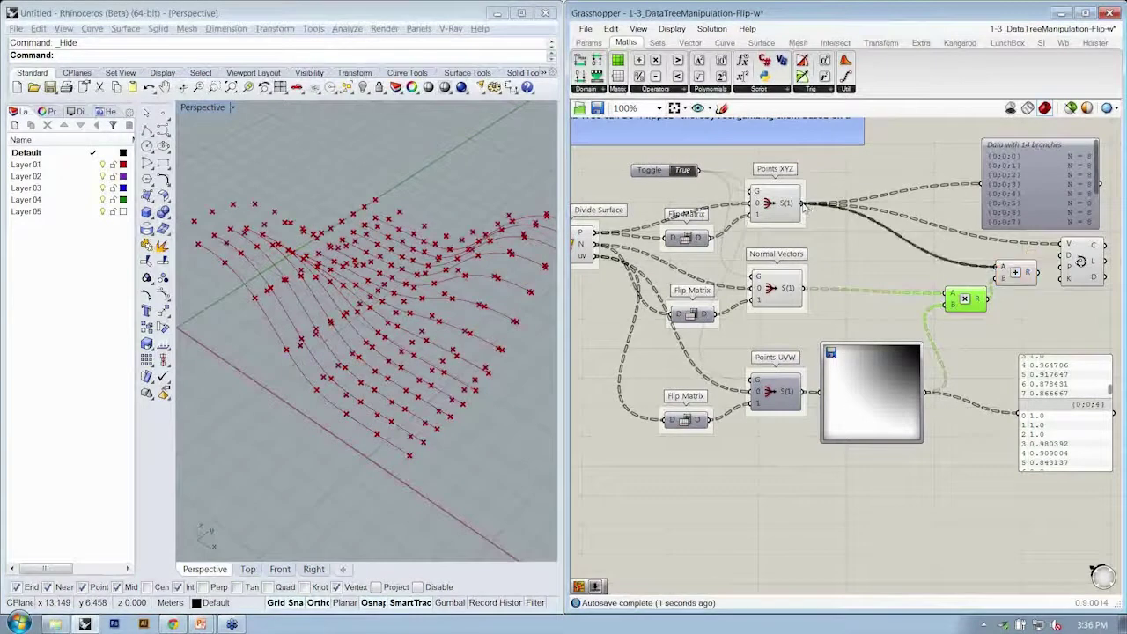
# Step: Make room around Interpolate, duplicate it below the original, and feed the copy's vertices from the Addition result
pyautogui.moveTo(1084, 285); pyautogui.dragTo(1021, 283, button='right')
pyautogui.moveTo(1024, 268); pyautogui.dragTo(1036, 270)
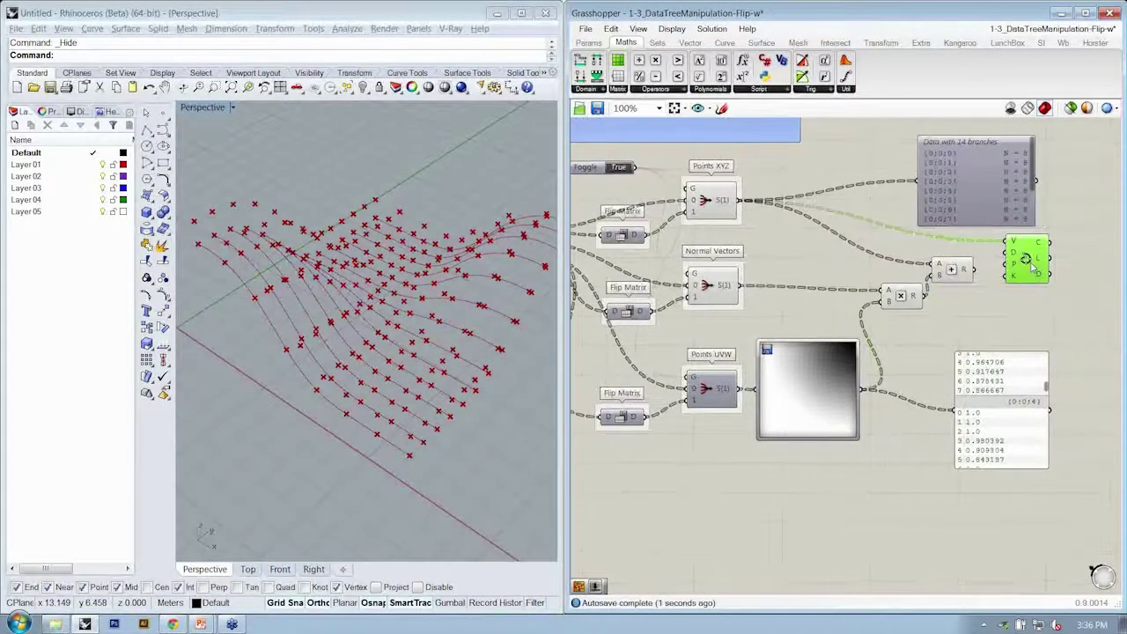
pyautogui.click(956, 270)
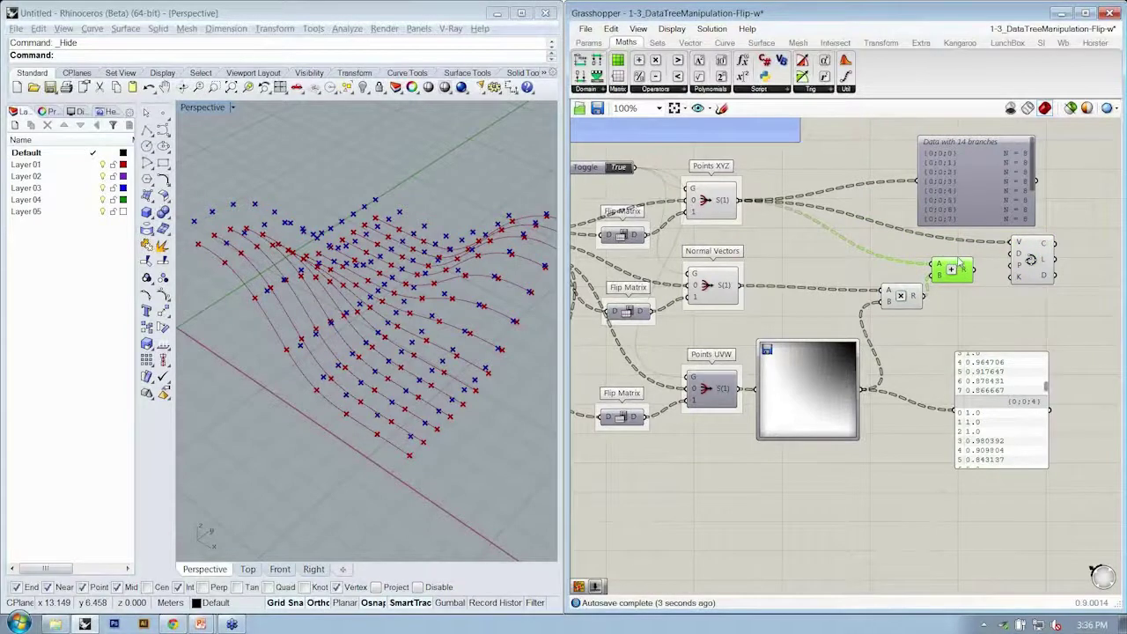
pyautogui.moveTo(997, 211); pyautogui.dragTo(1009, 170)
pyautogui.moveTo(1035, 270)
pyautogui.mouseDown()
pyautogui.moveTo(1042, 221)
pyautogui.moveTo(1027, 279)
pyautogui.moveTo(1004, 261)
pyautogui.moveTo(1020, 255)
pyautogui.mouseUp()
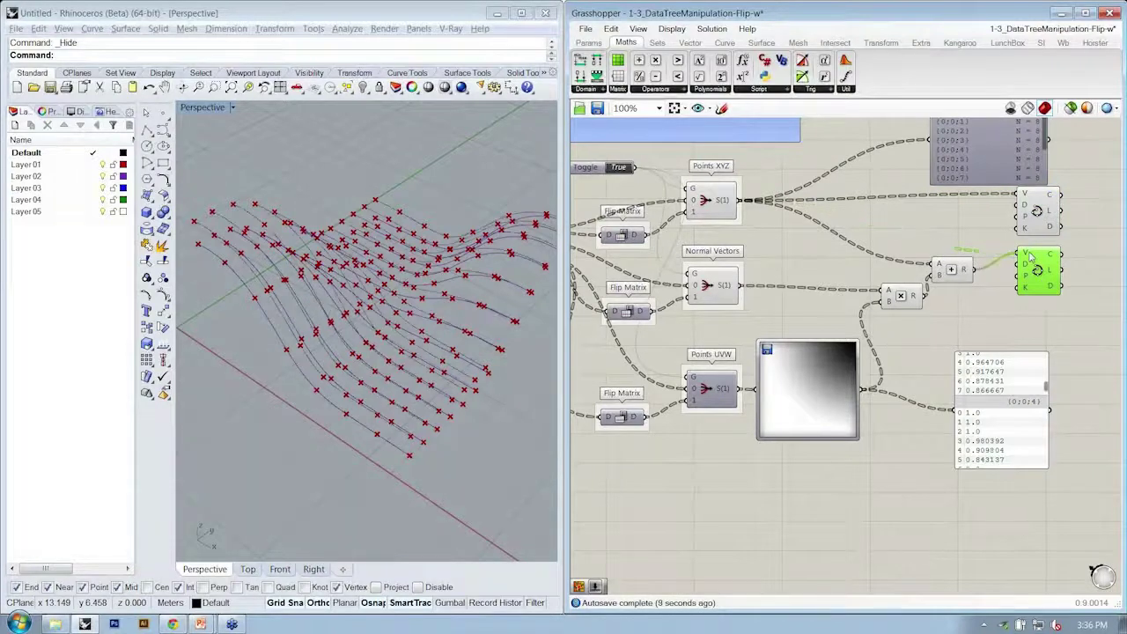
# Step: Turn off the preview of the Points XYZ and Normal Vectors filters, Multiplication and Addition
pyautogui.moveTo(974, 335); pyautogui.dragTo(678, 181)
pyautogui.rightClick(781, 236)
pyautogui.click(807, 261)
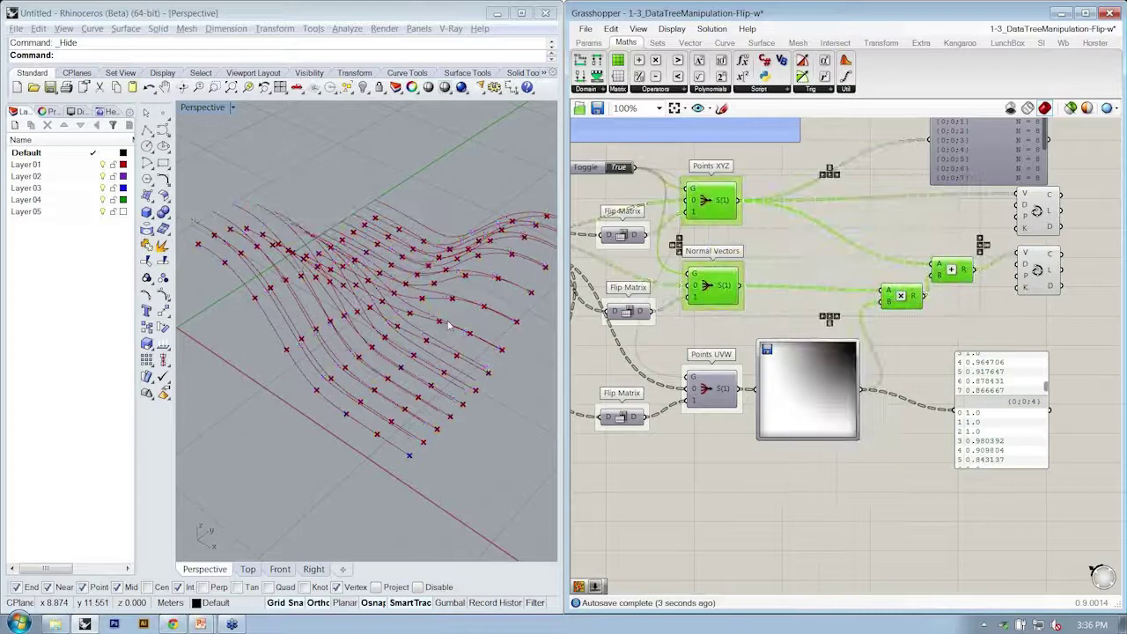
# Step: Examine the original and offset curves from several angles, switching the Toggle between True and False to compare both curve directions
pyautogui.moveTo(450, 322); pyautogui.dragTo(533, 215, button='right')
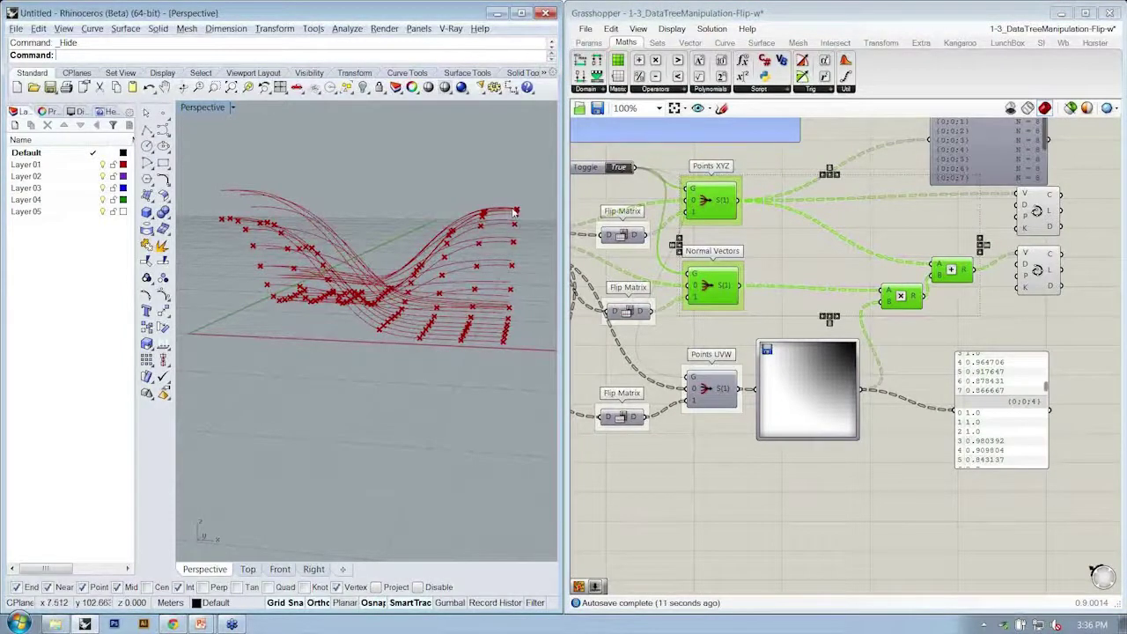
pyautogui.moveTo(518, 210); pyautogui.dragTo(262, 228, button='right')
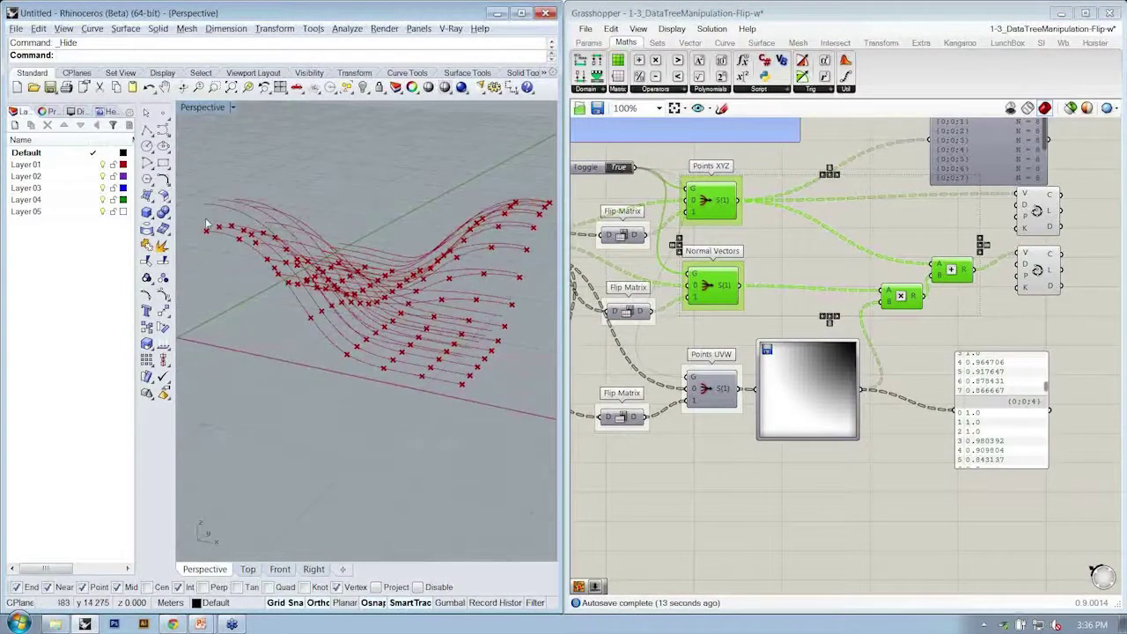
pyautogui.moveTo(258, 201); pyautogui.dragTo(261, 220, button='right')
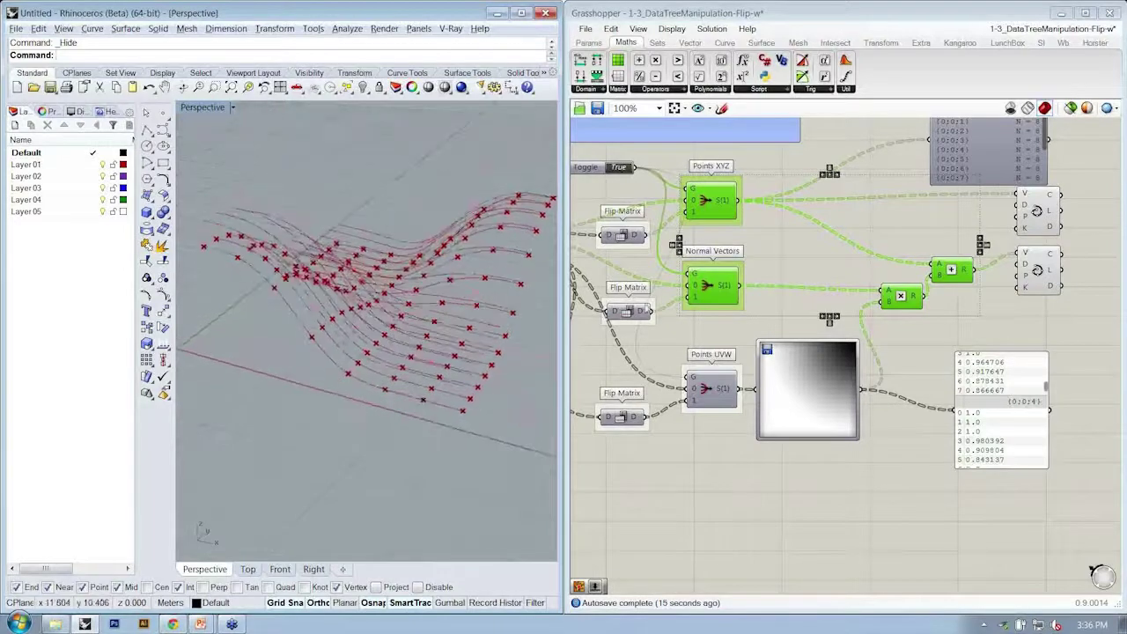
pyautogui.moveTo(596, 283); pyautogui.dragTo(756, 274, button='right')
pyautogui.click(761, 159)
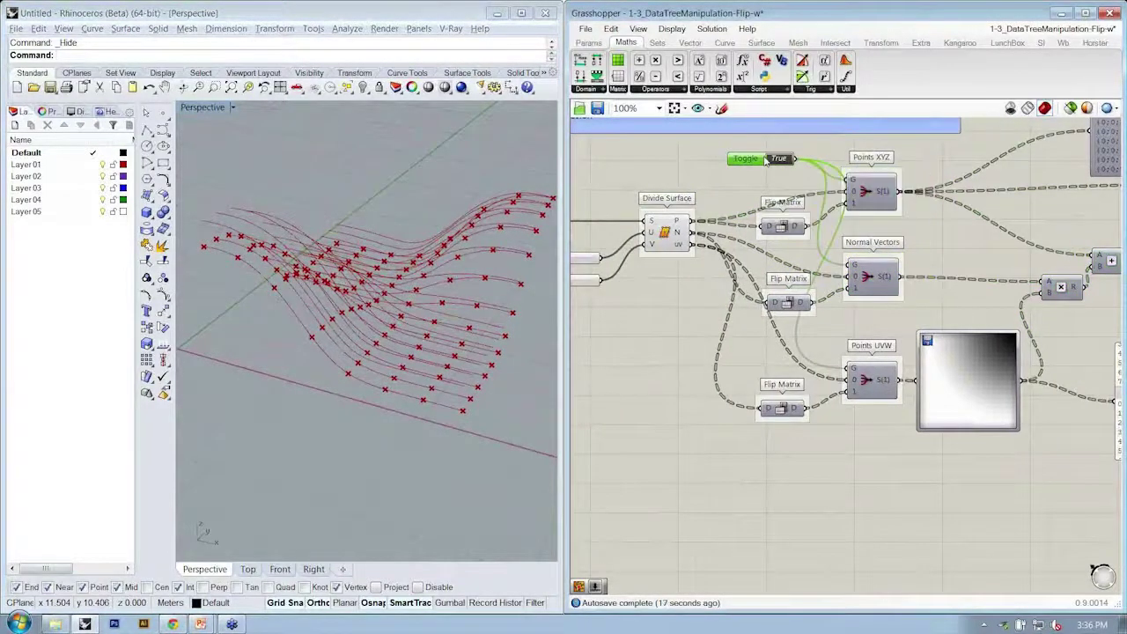
pyautogui.doubleClick(778, 161)
pyautogui.doubleClick(778, 160)
pyautogui.doubleClick(779, 158)
pyautogui.doubleClick(778, 159)
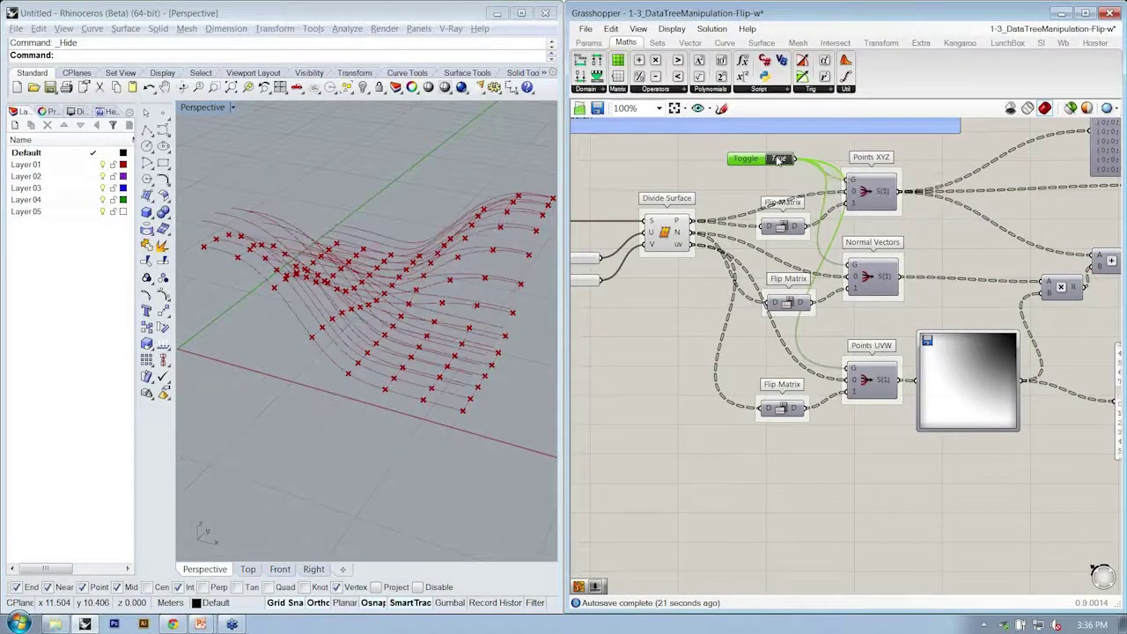
pyautogui.moveTo(503, 232); pyautogui.dragTo(422, 264, button='right')
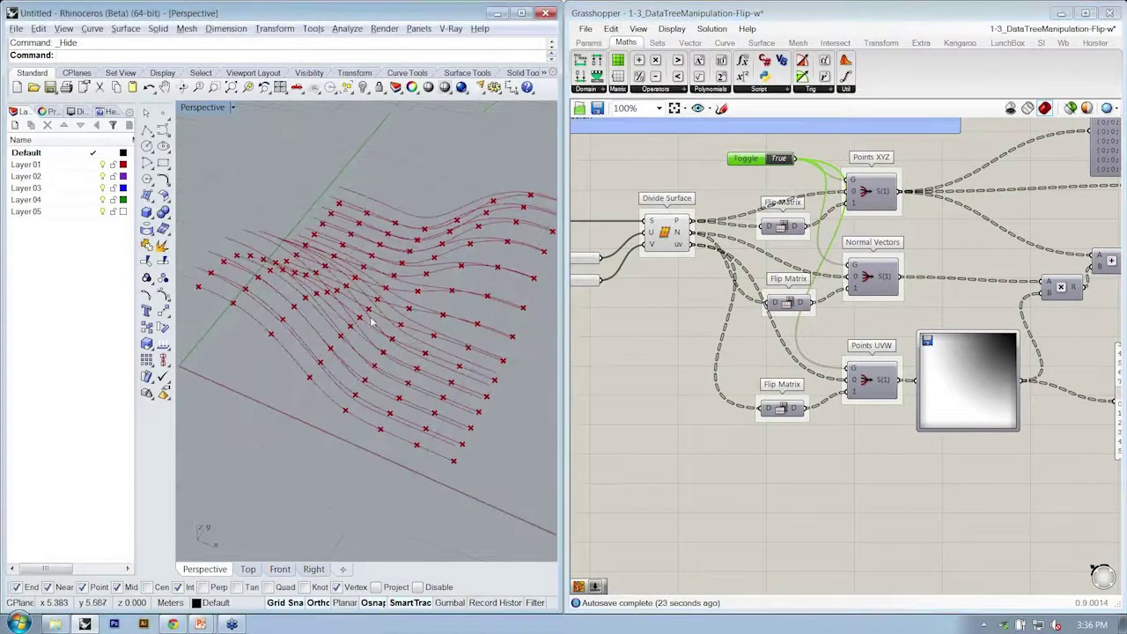
# Step: Connect the upper Interpolate's curve output to the Param Viewer, and feed a duplicate viewer below it from the lower Interpolate's curve output
pyautogui.moveTo(981, 352); pyautogui.dragTo(928, 346, button='right')
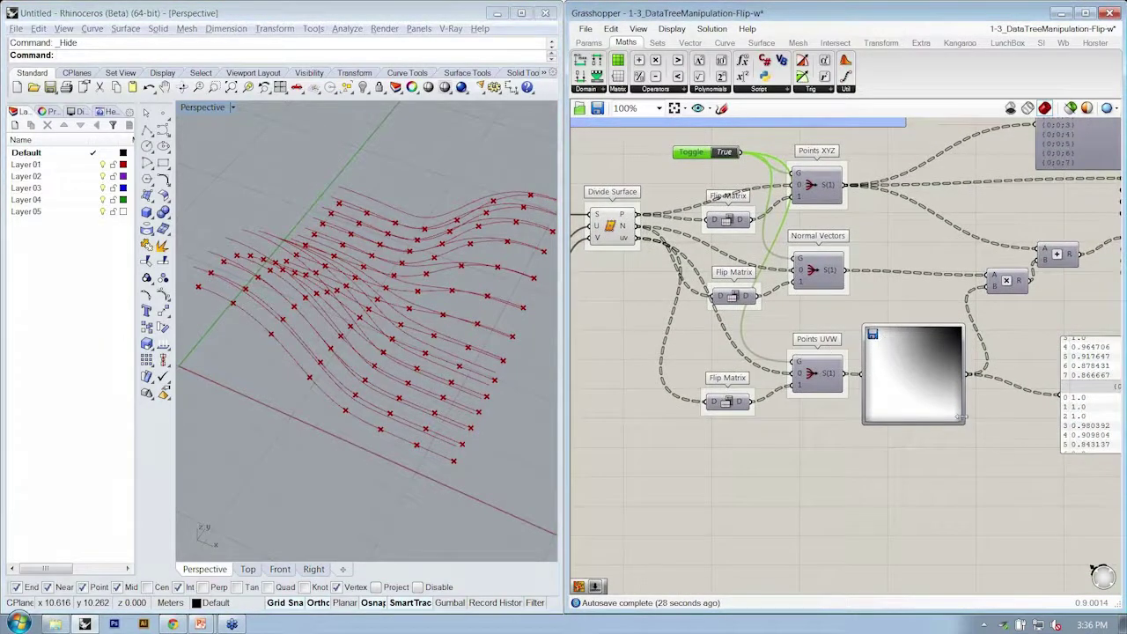
pyautogui.moveTo(919, 377); pyautogui.dragTo(877, 388, button='right')
pyautogui.click(867, 290)
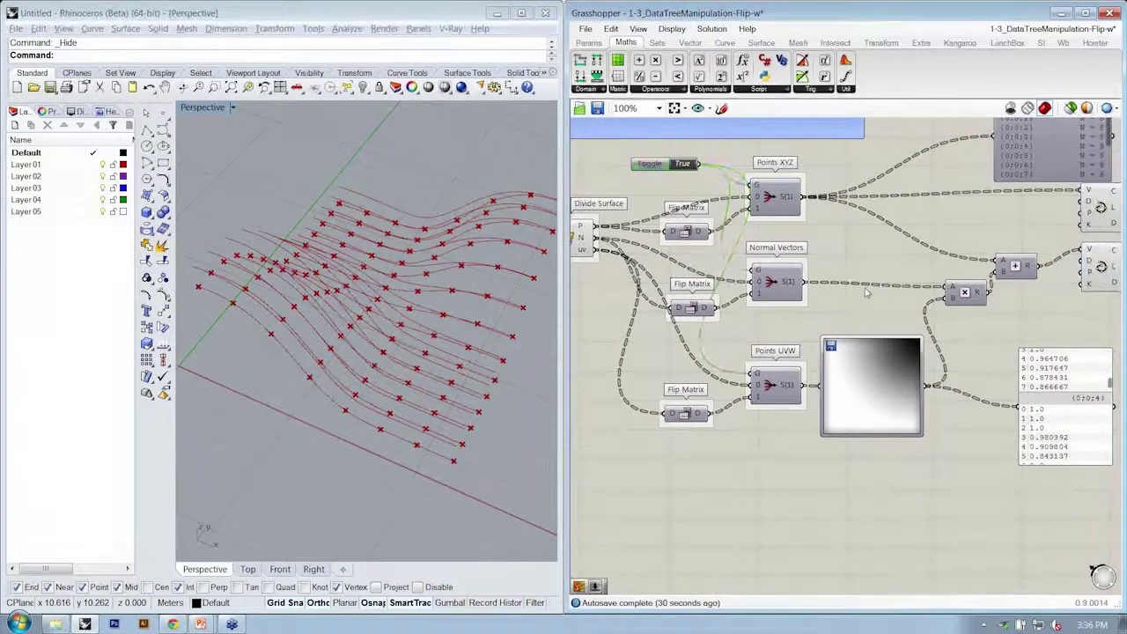
pyautogui.moveTo(915, 238); pyautogui.dragTo(790, 242, button='right')
pyautogui.click(977, 283)
pyautogui.moveTo(995, 321); pyautogui.dragTo(889, 359, button='right')
pyautogui.moveTo(819, 184); pyautogui.dragTo(972, 199)
pyautogui.moveTo(896, 230); pyautogui.dragTo(973, 351)
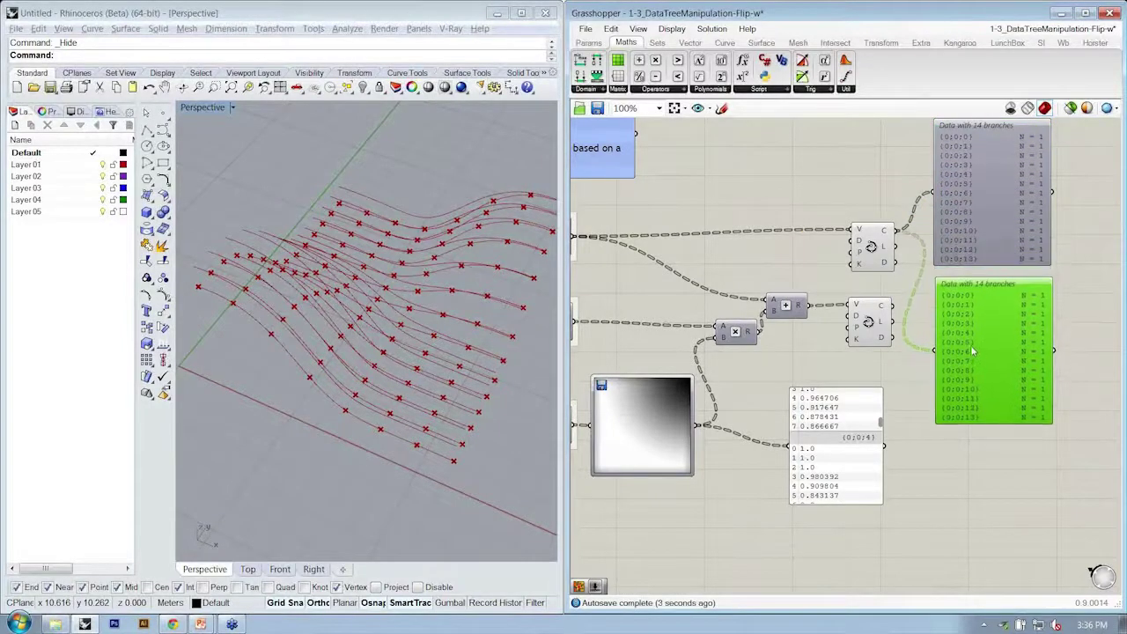
pyautogui.moveTo(891, 306); pyautogui.dragTo(935, 350)
pyautogui.scroll(1, 935, 350)
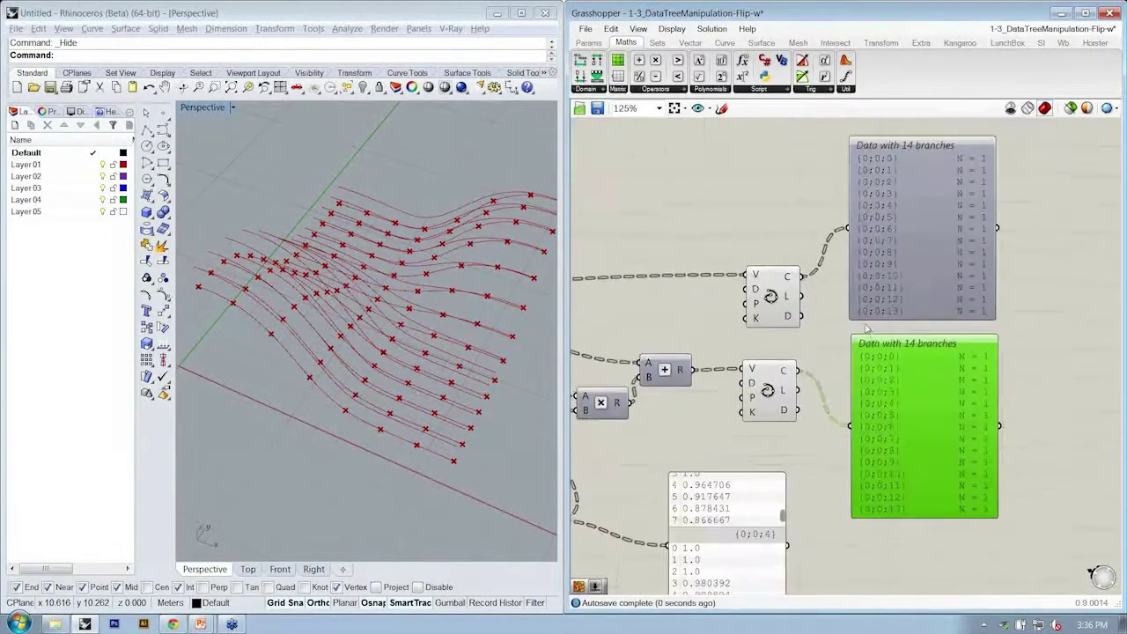
# Step: Examine the upper Param Viewer's data as a tree diagram, and return the viewer to its branch list
pyautogui.moveTo(776, 279)
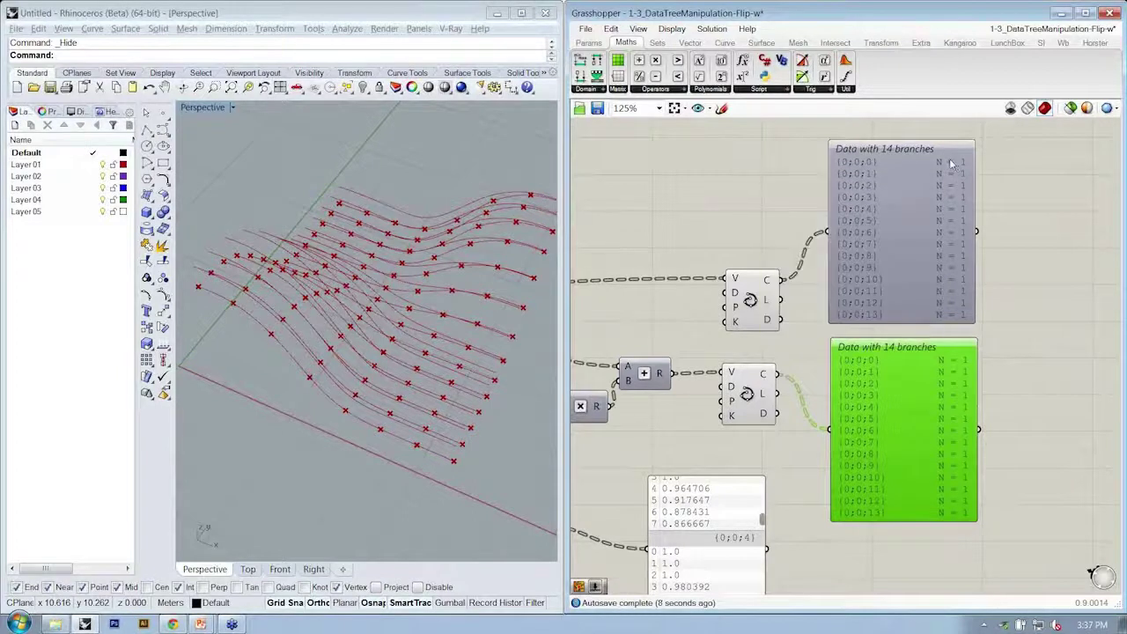
pyautogui.click(865, 271)
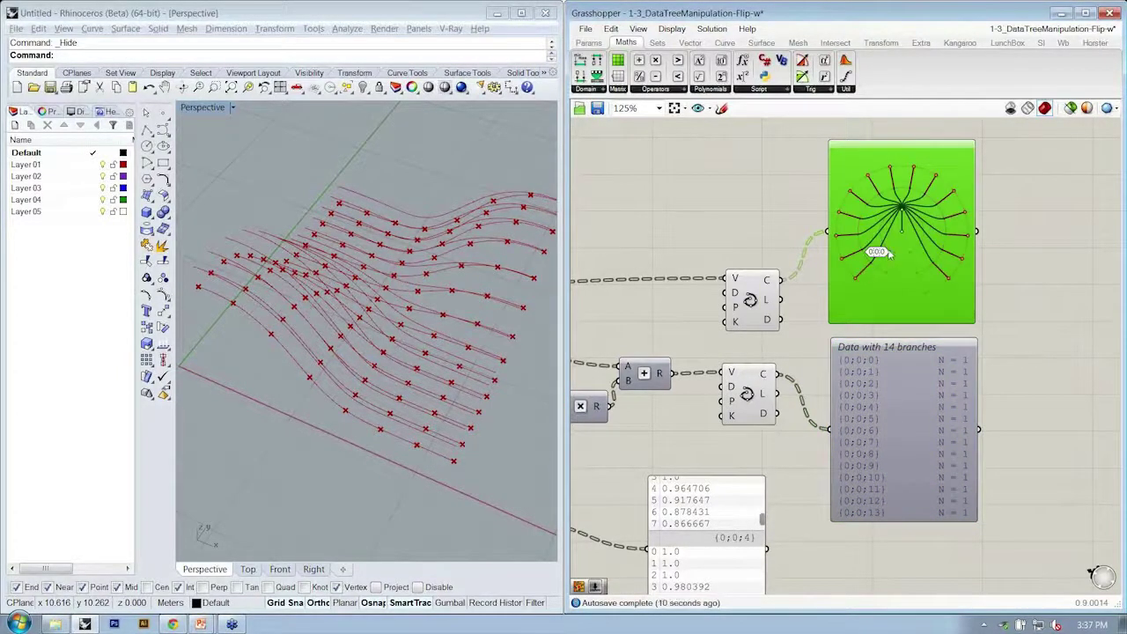
pyautogui.doubleClick(886, 273)
pyautogui.moveTo(779, 290); pyautogui.dragTo(803, 284, button='right')
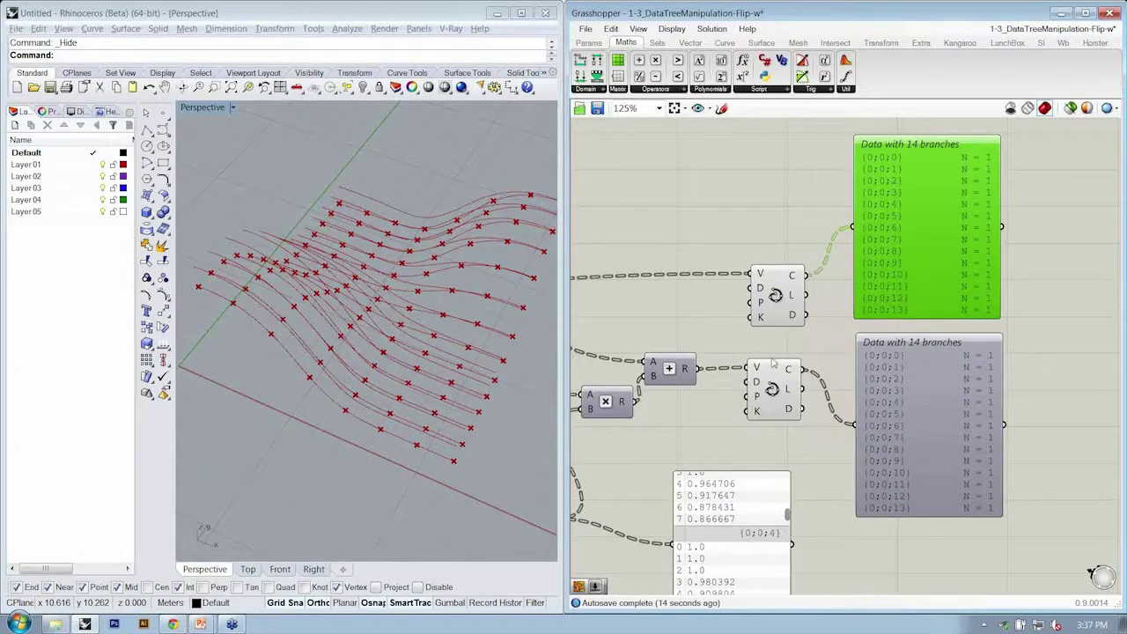
# Step: Highlight the upper Interpolate's curves, and switch the Toggle to False and back to True to compare both data tree structures
pyautogui.click(782, 322)
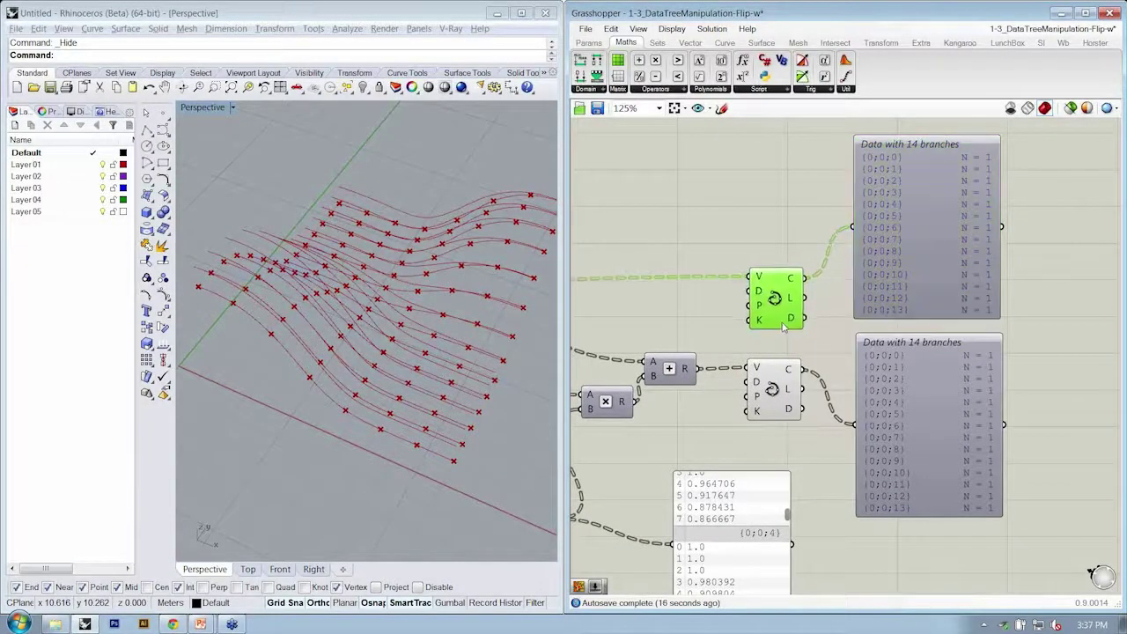
pyautogui.scroll(-3, 732, 368)
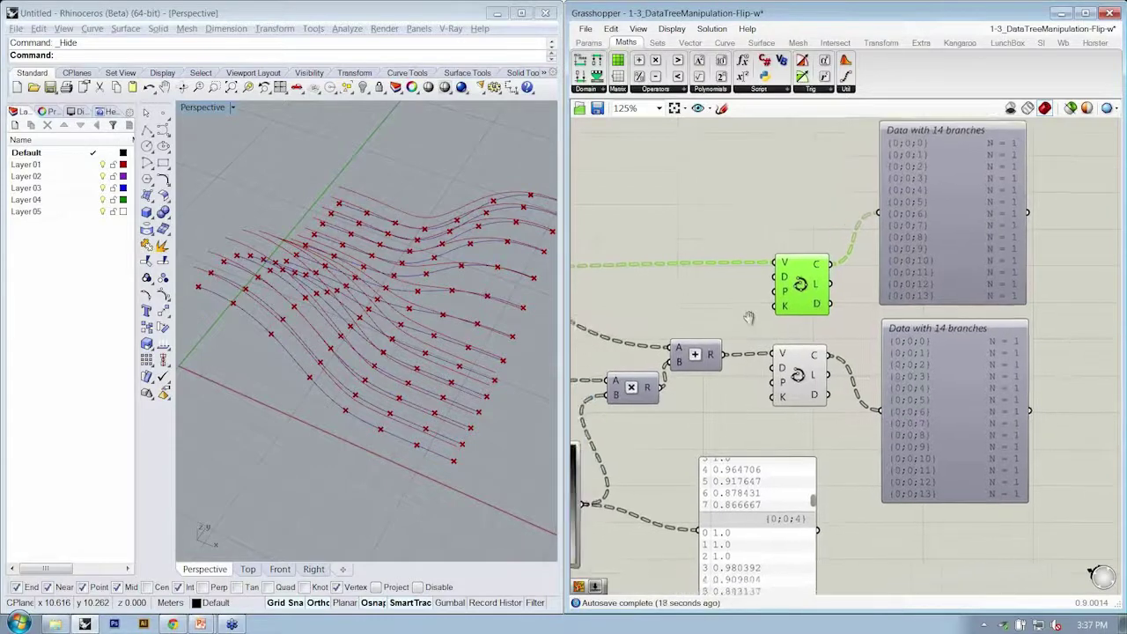
pyautogui.moveTo(879, 331); pyautogui.dragTo(778, 309, button='right')
pyautogui.moveTo(678, 258); pyautogui.dragTo(698, 264, button='right')
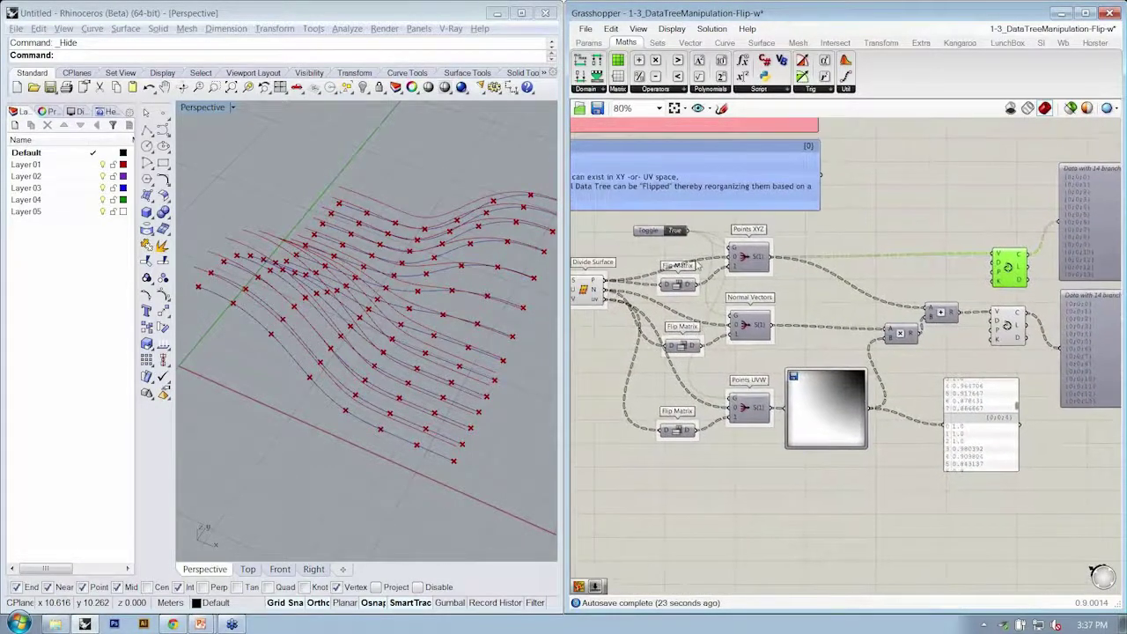
pyautogui.doubleClick(674, 231)
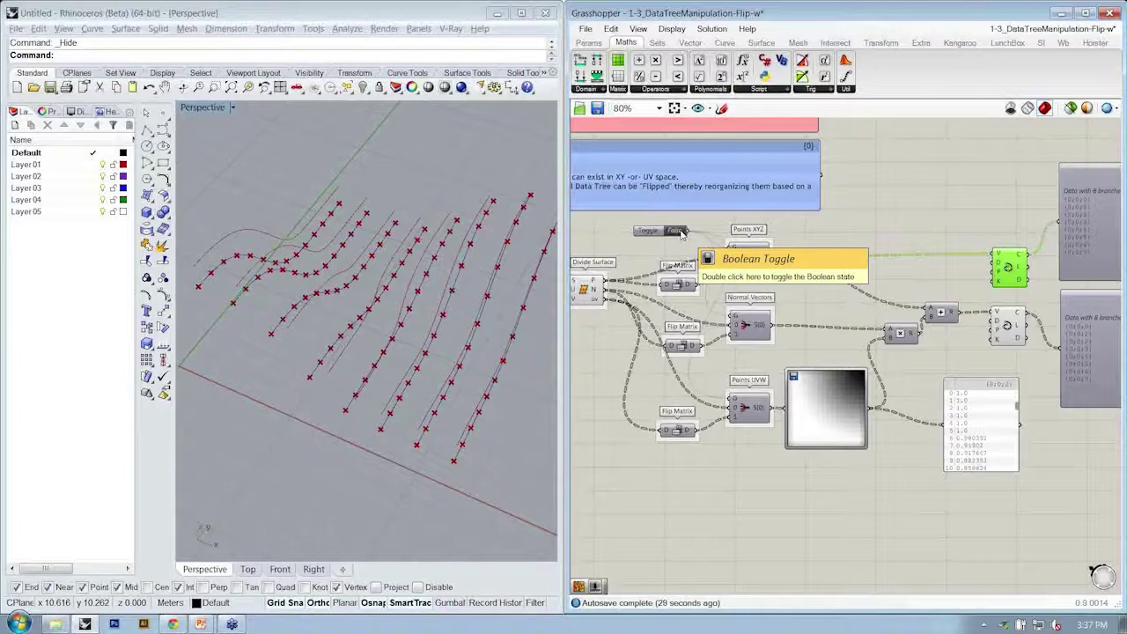
pyautogui.doubleClick(680, 232)
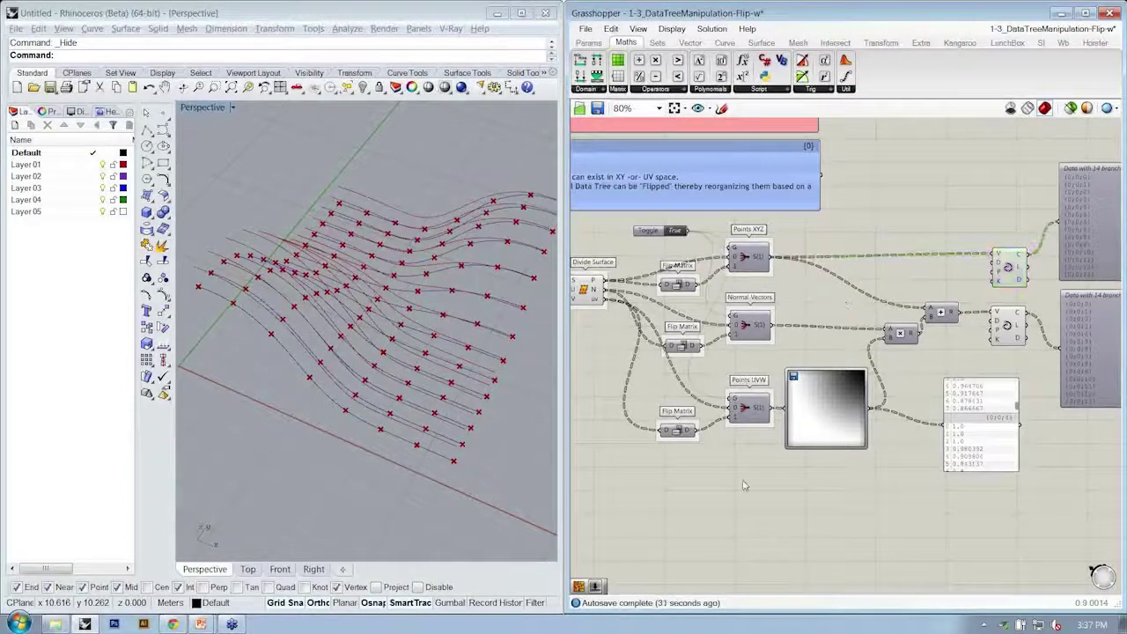